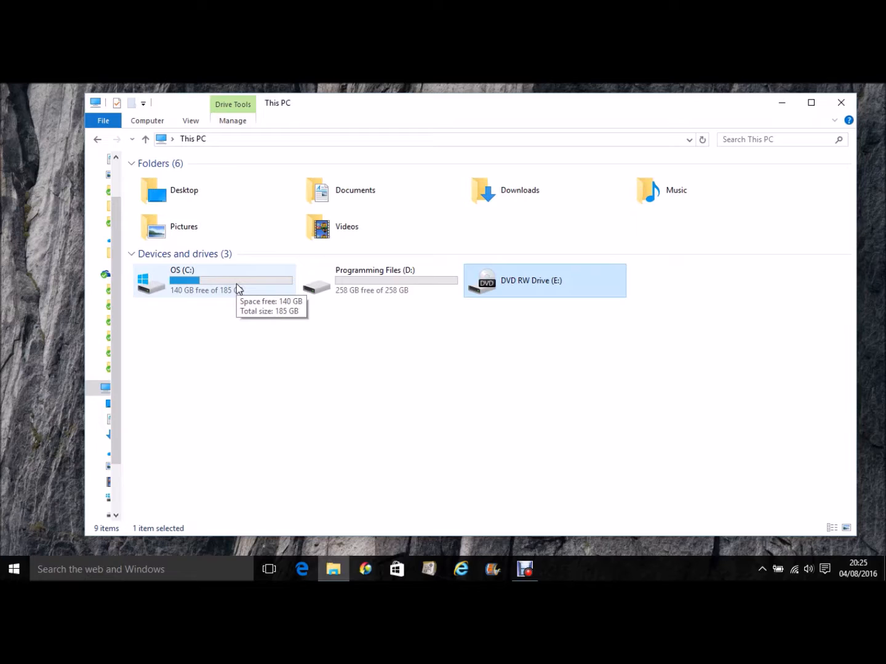
Open the OS (C:) drive to view its folders and return to This PC.
right_click(236, 284)
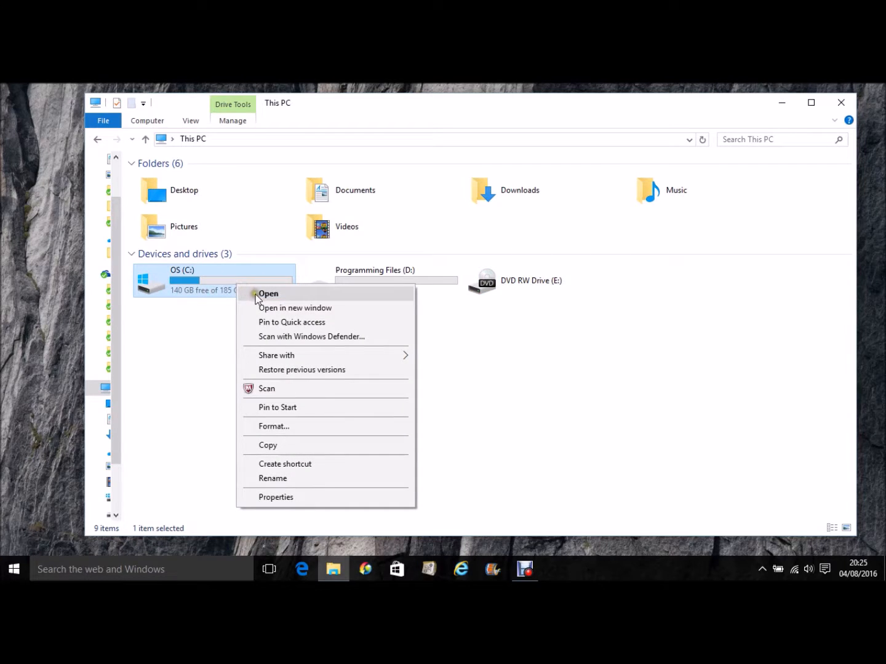
click(261, 295)
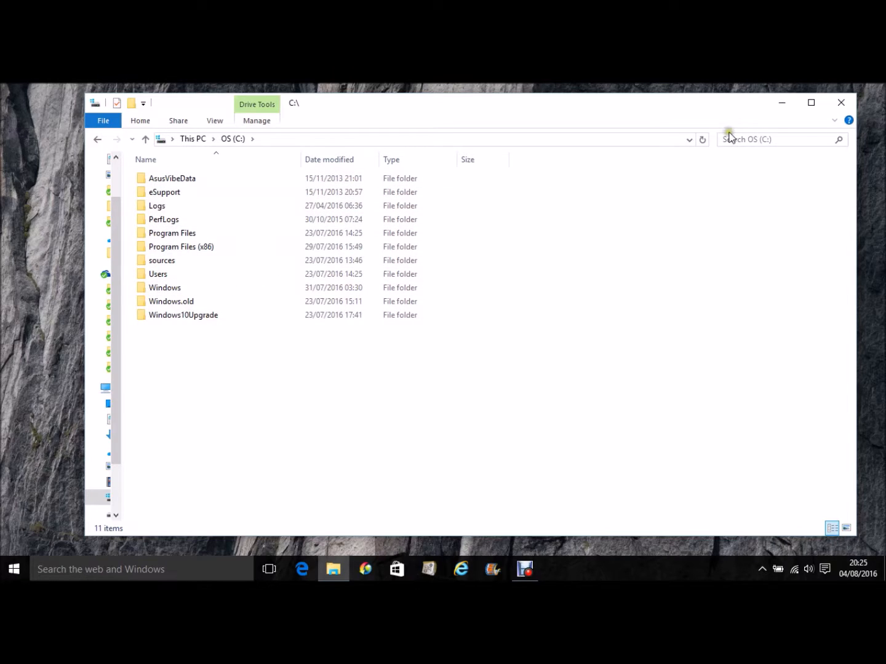
click(146, 140)
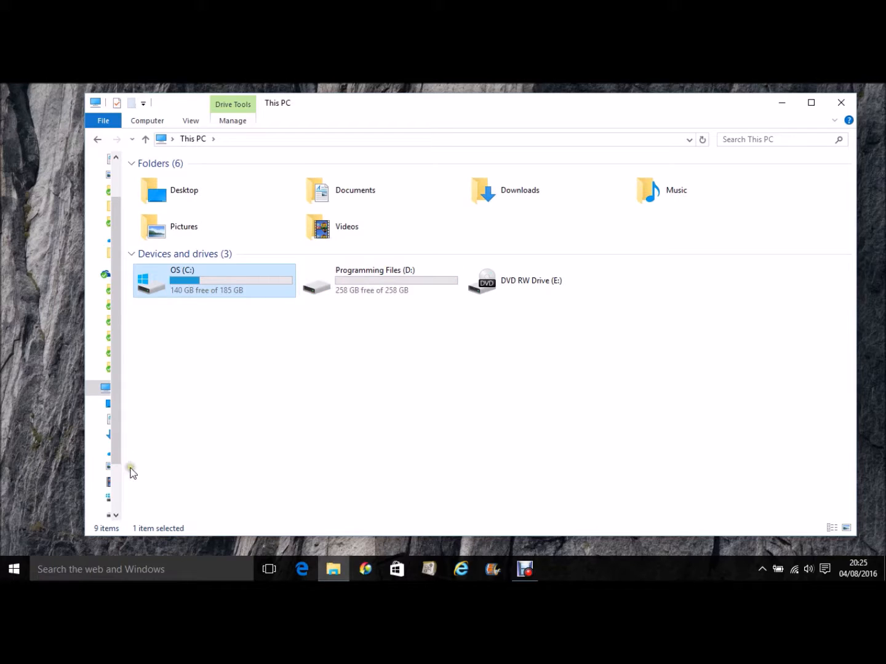
Open Computer Management, view the disk's volumes under Disk Management, and close the console.
right_click(15, 575)
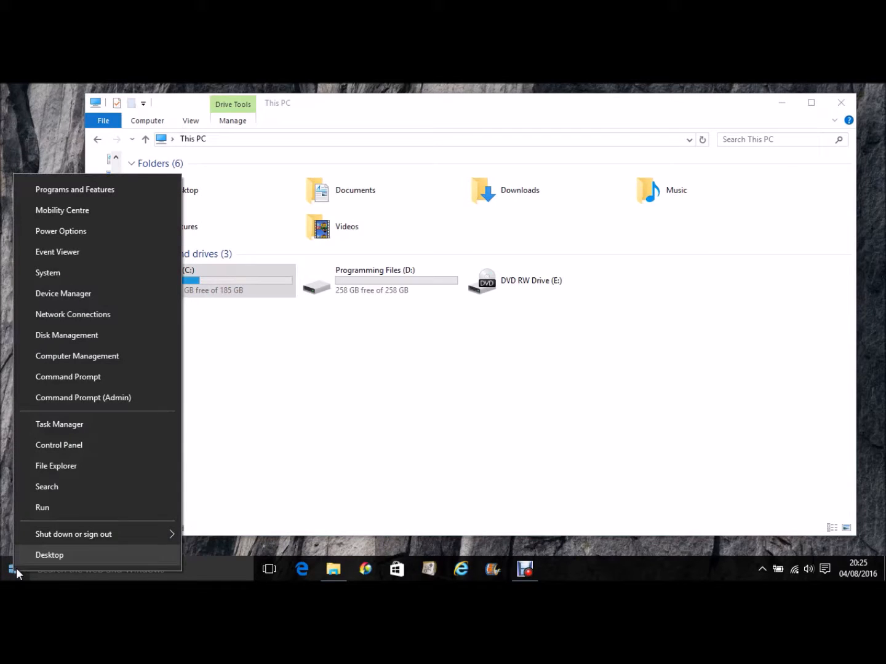
click(60, 359)
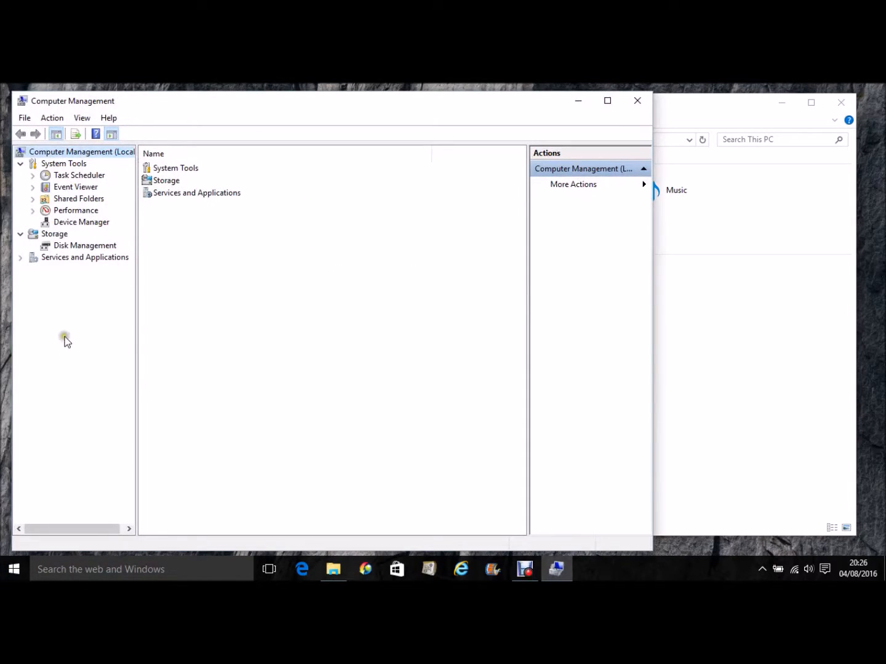
click(79, 247)
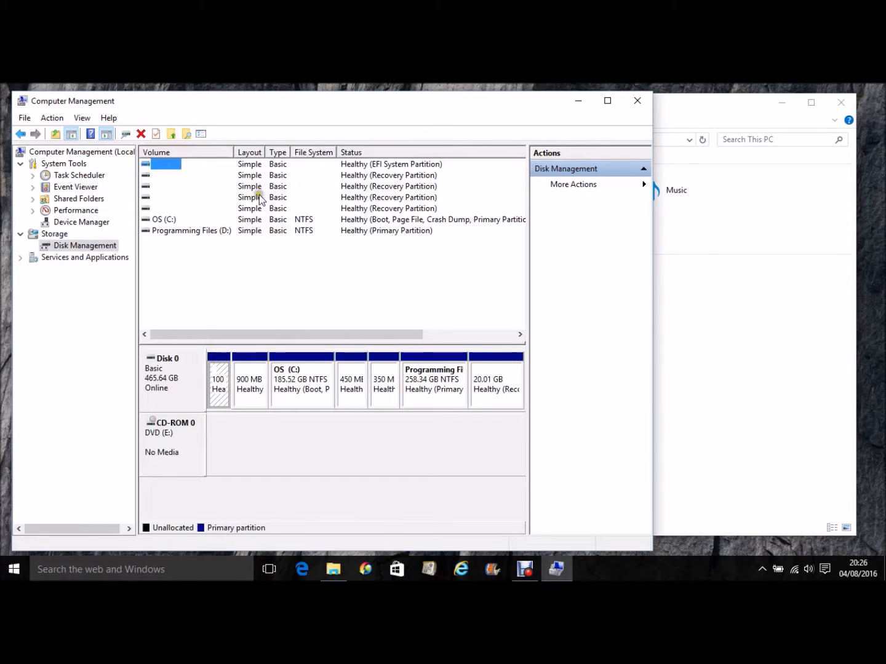
click(636, 102)
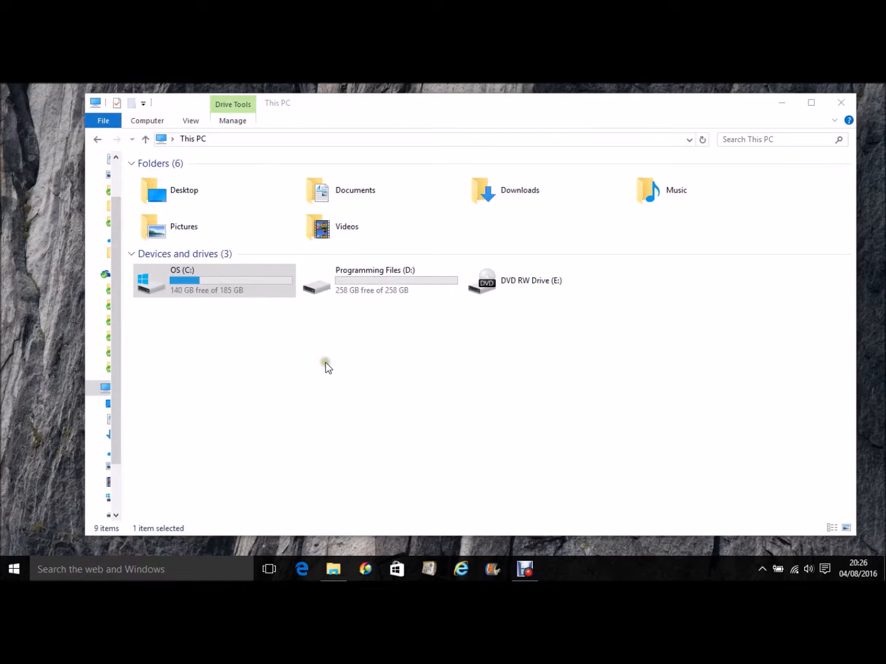
Open Computer Management through Administrative Tools in Control Panel, and close all three windows to return to This PC.
right_click(13, 576)
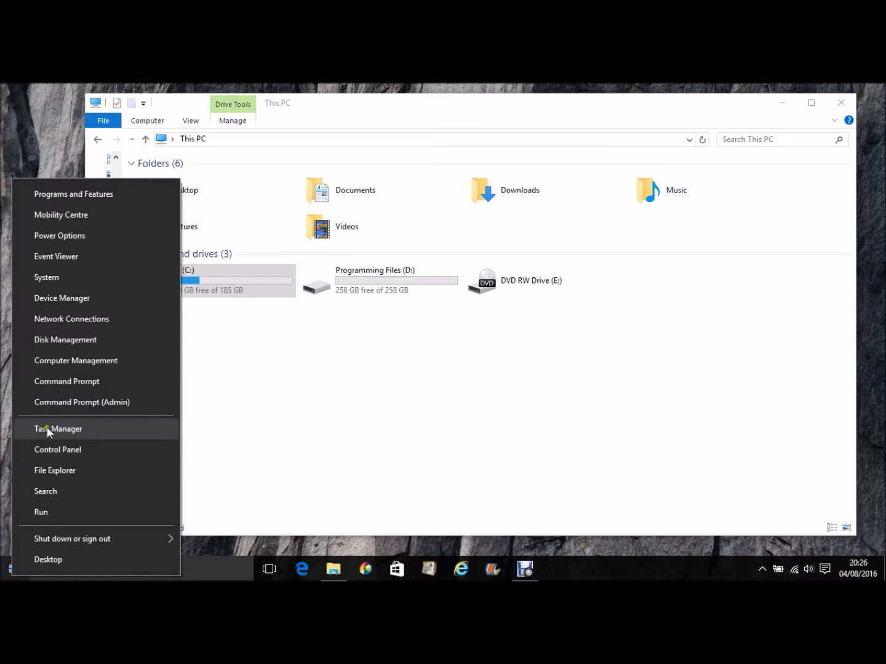
click(50, 449)
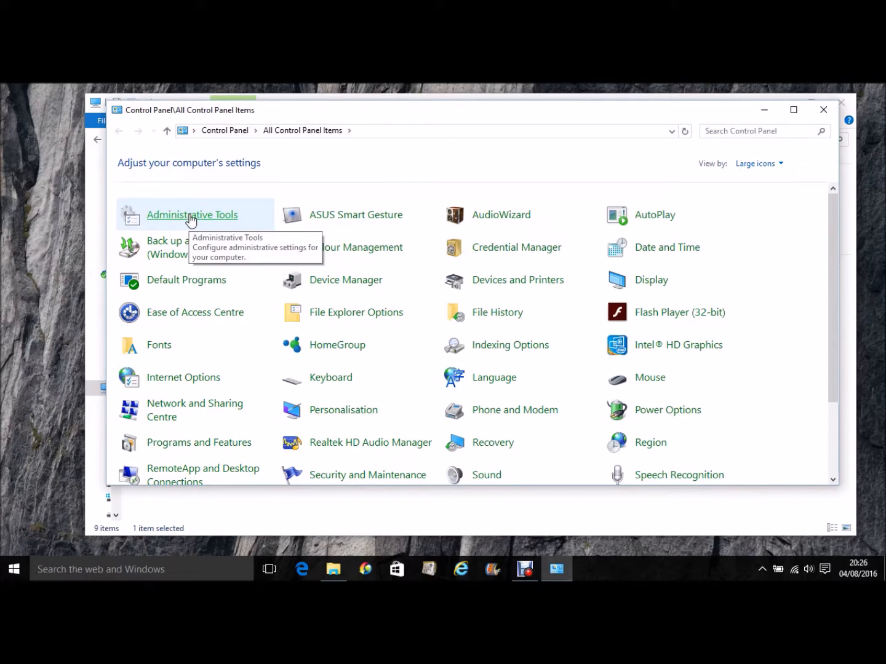
click(191, 216)
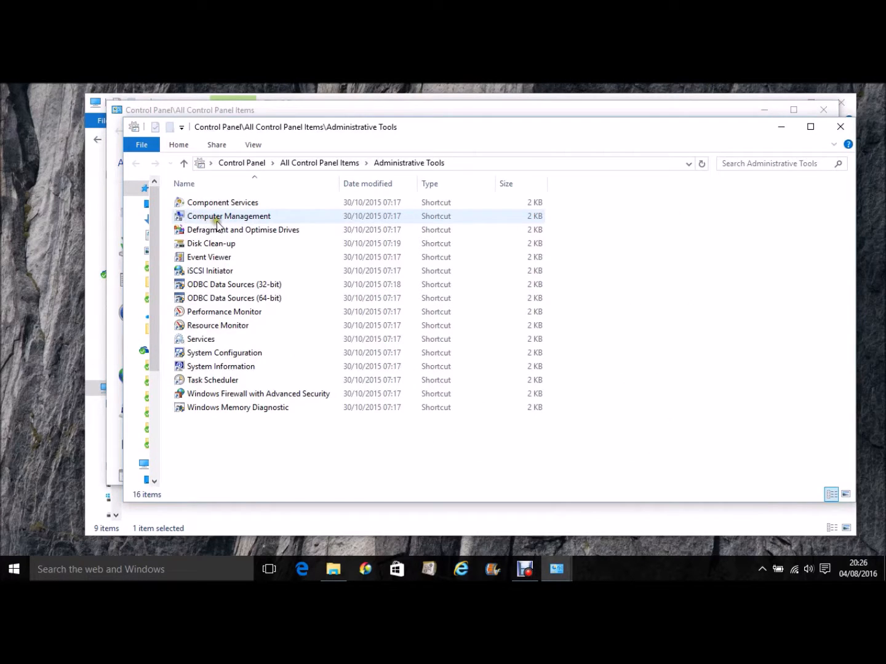
click(223, 217)
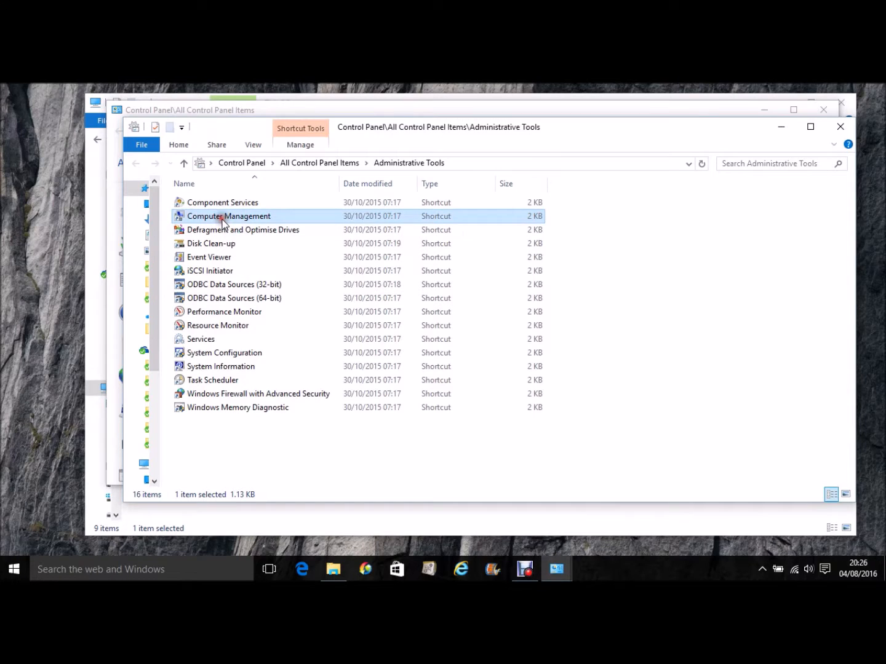
double_click(221, 218)
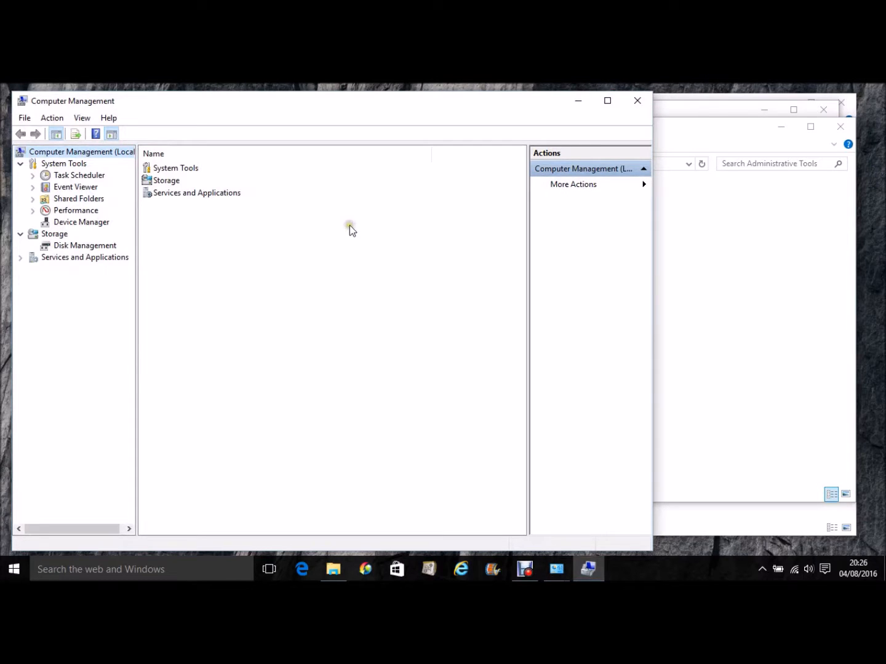
click(637, 99)
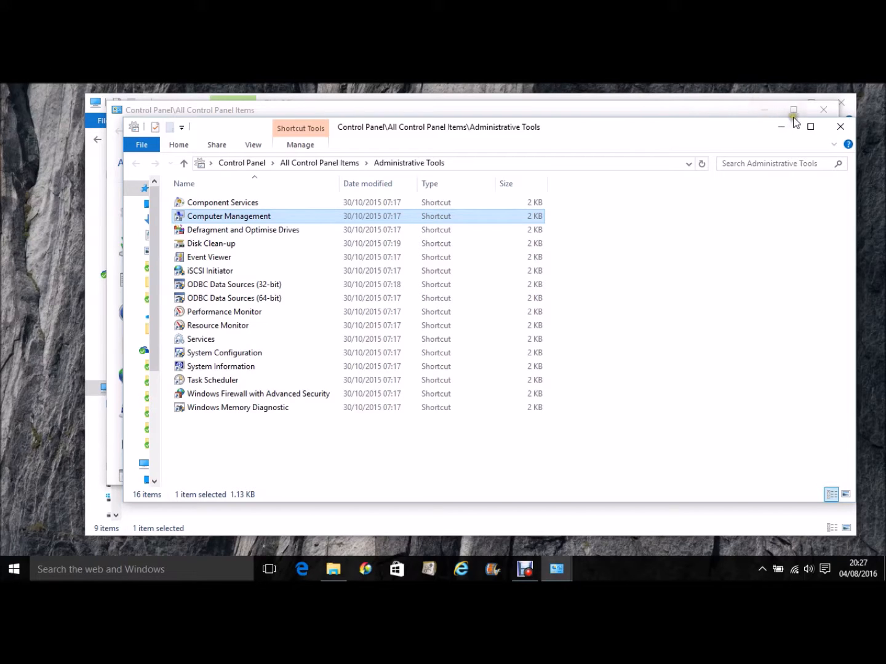
click(838, 126)
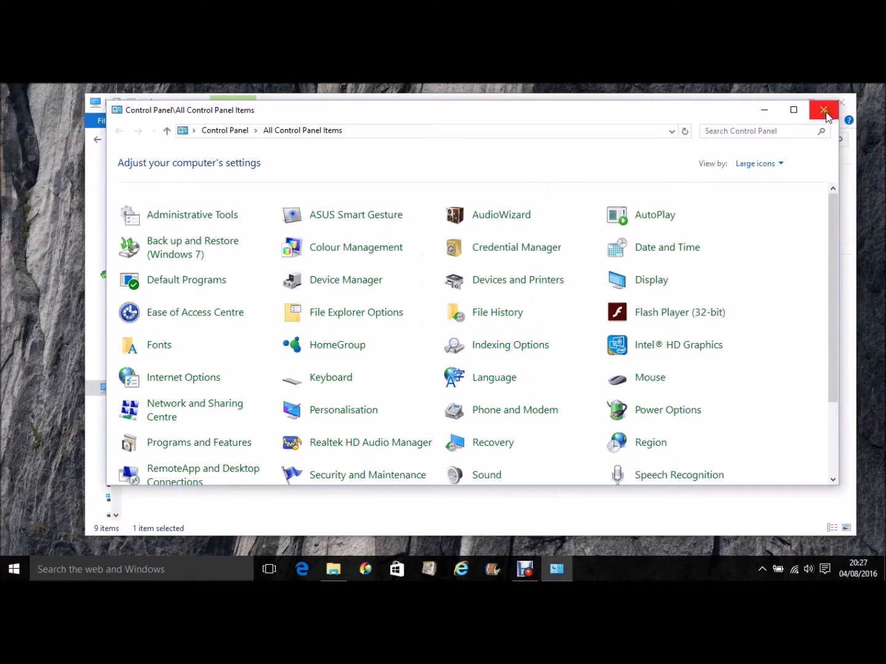
click(824, 111)
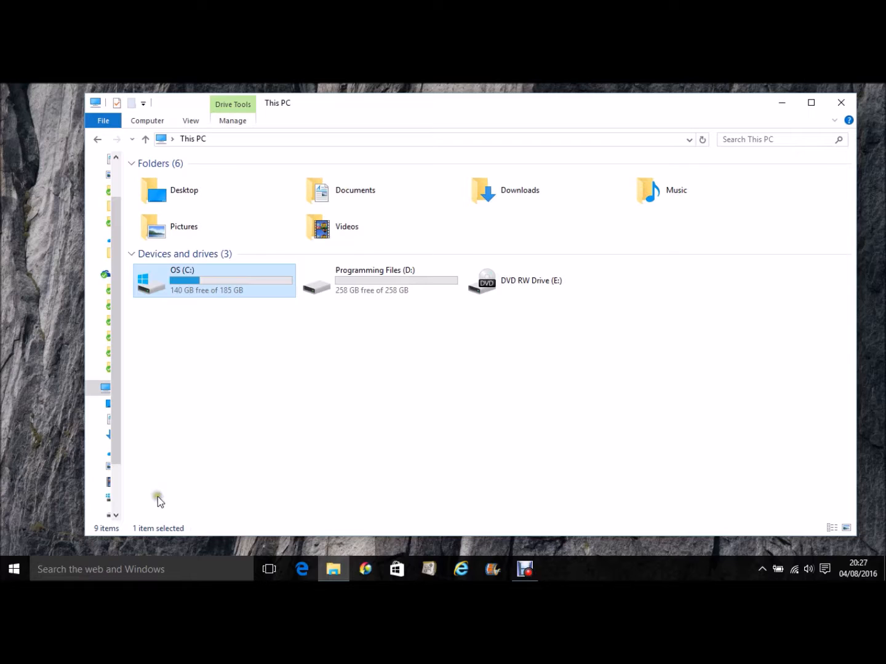
Open the standalone Disk Management utility and move its window higher over the File Explorer window.
right_click(9, 577)
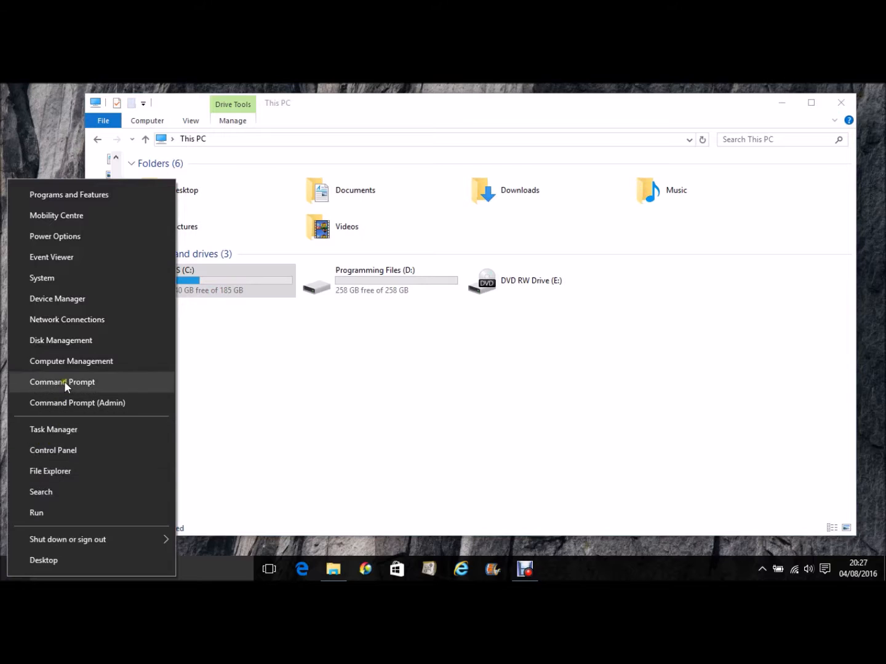
click(60, 341)
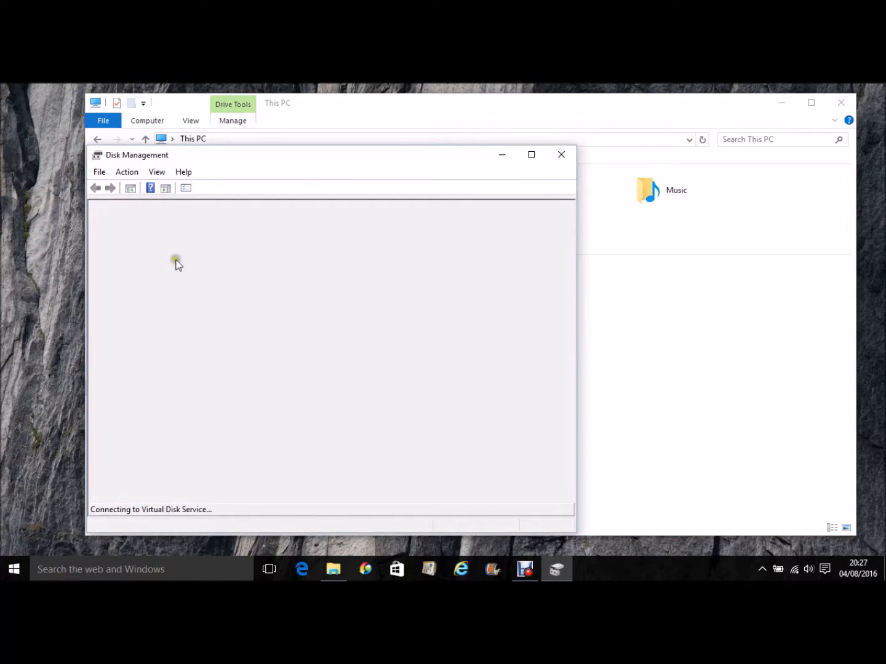
drag(283, 159, 342, 114)
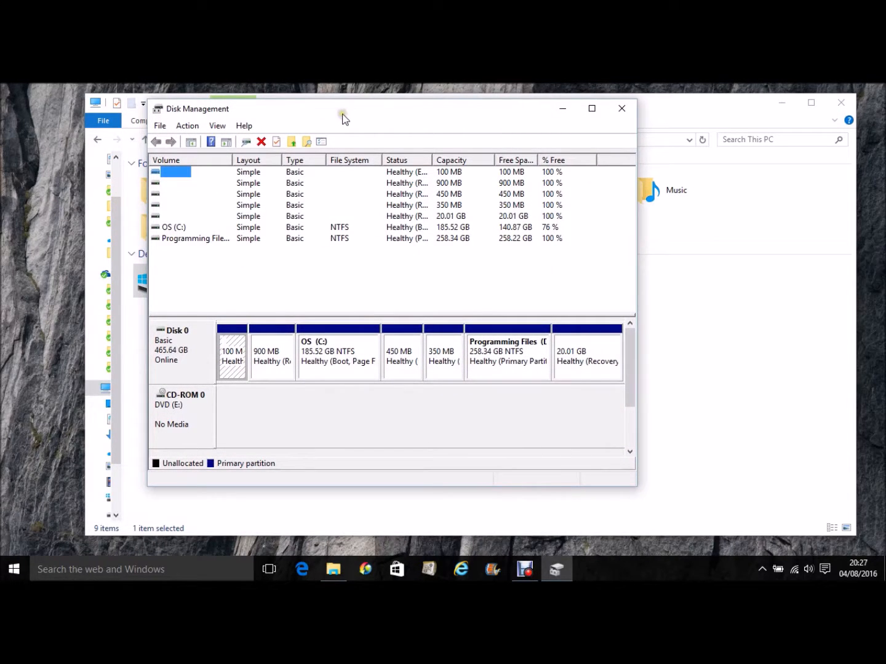
Examine the Disk 0 partitions and compare the commands offered for OS (C:), Programming Files (D:) and the 350 MB recovery partition.
click(324, 353)
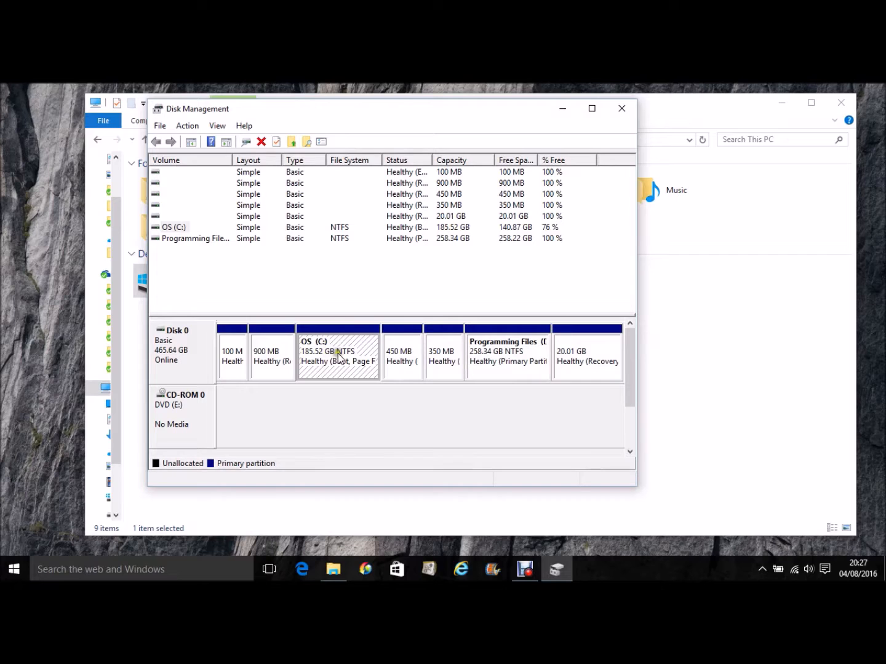
click(272, 355)
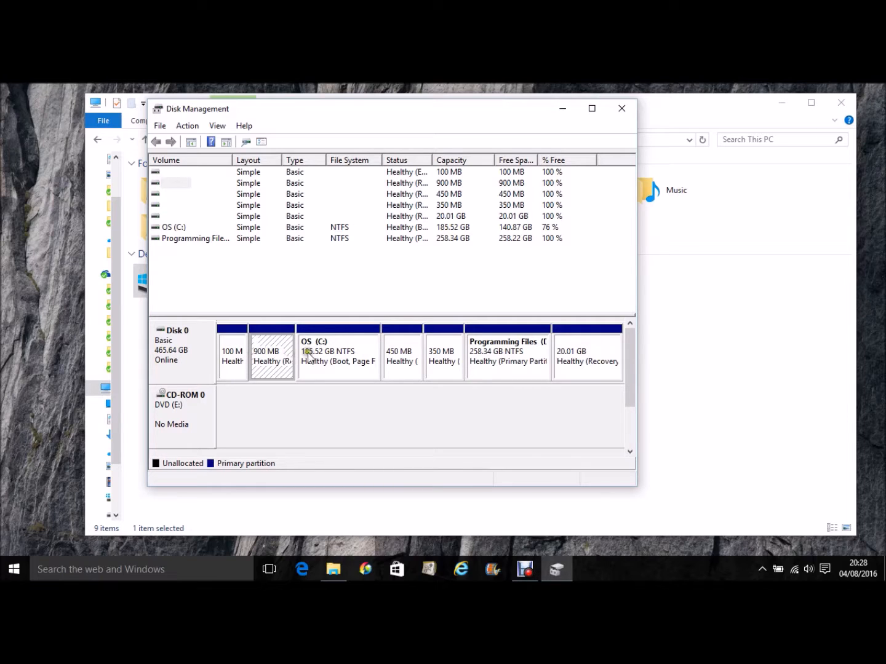
click(333, 363)
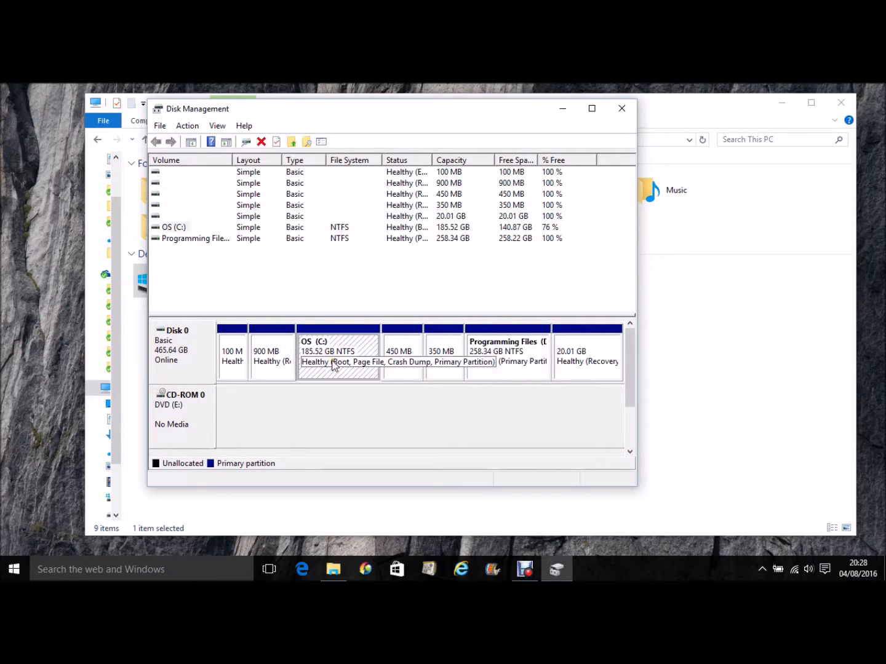
right_click(333, 363)
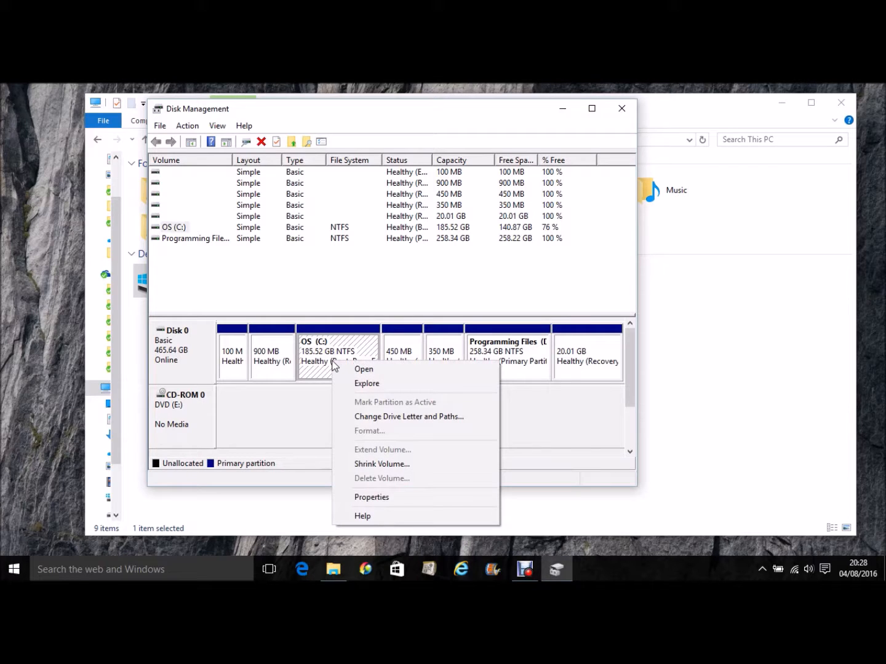
click(502, 350)
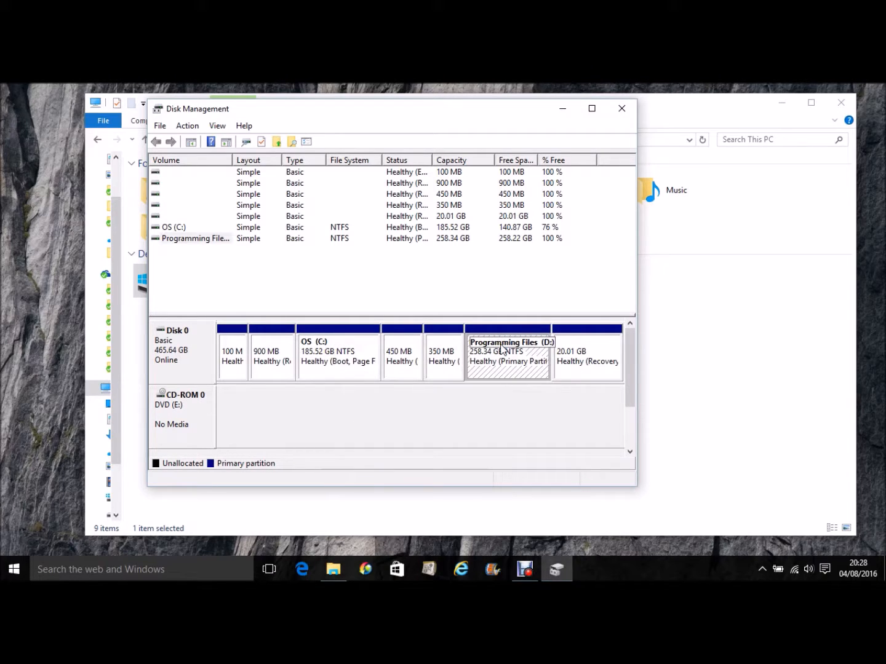
right_click(500, 349)
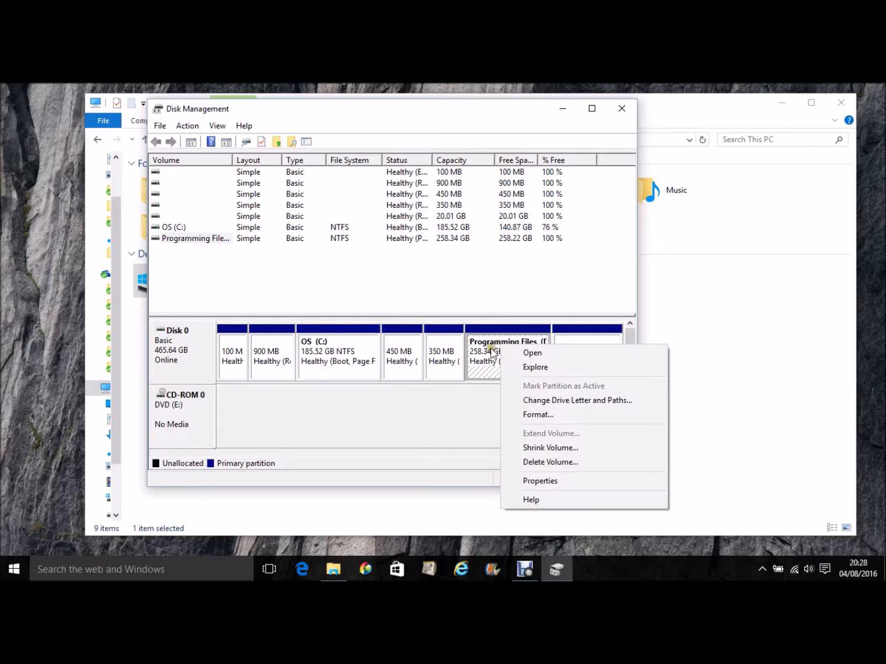
click(447, 357)
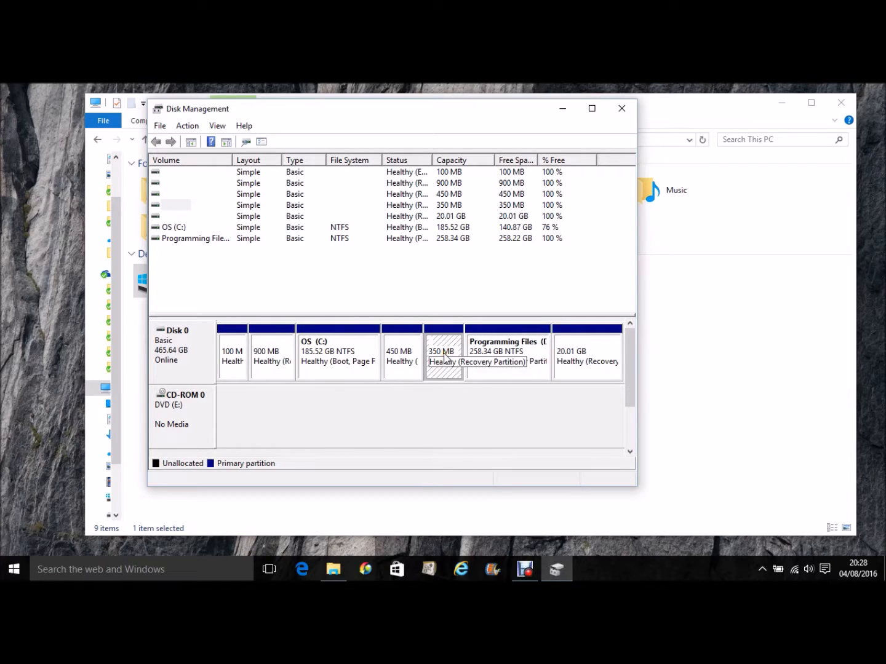
right_click(445, 357)
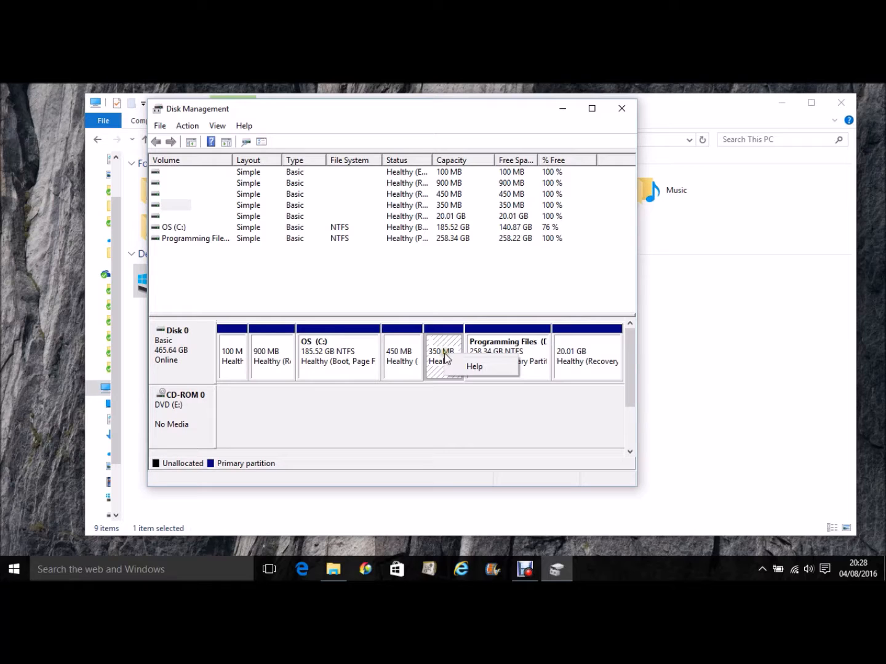
click(445, 398)
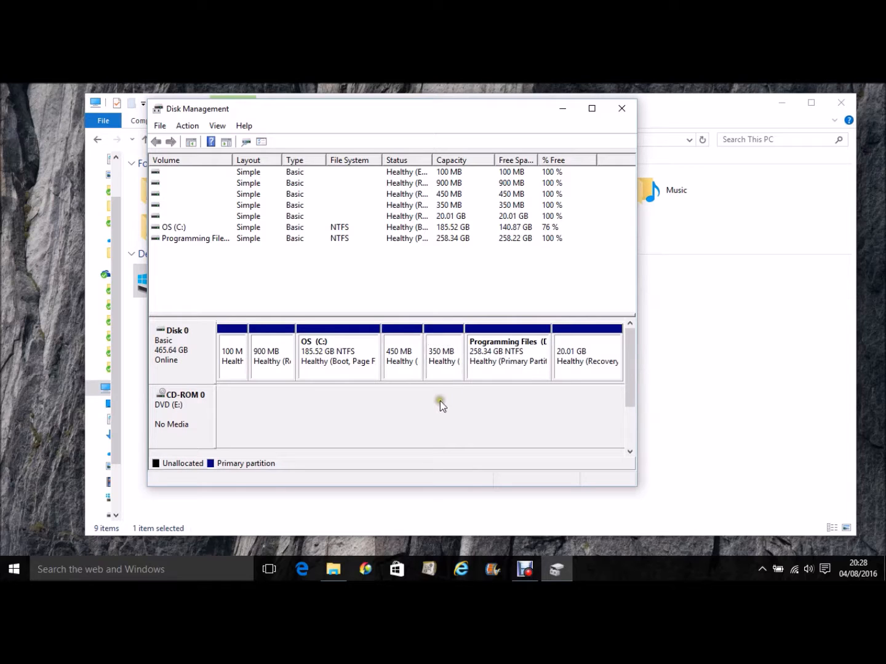
Open the OS (C:) volume from Disk Management to view its folders, and go up to This PC to see the drives.
right_click(329, 352)
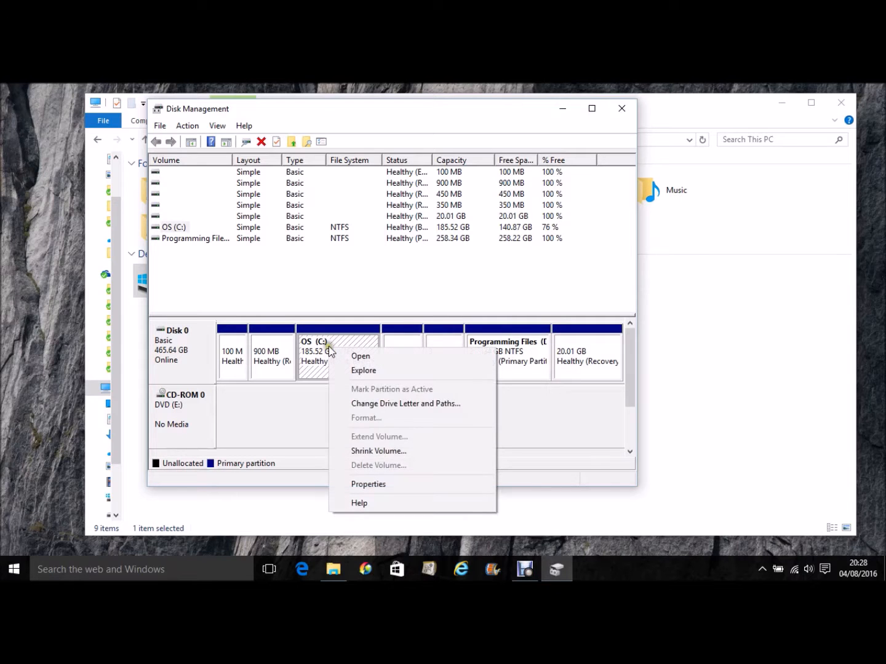
click(362, 357)
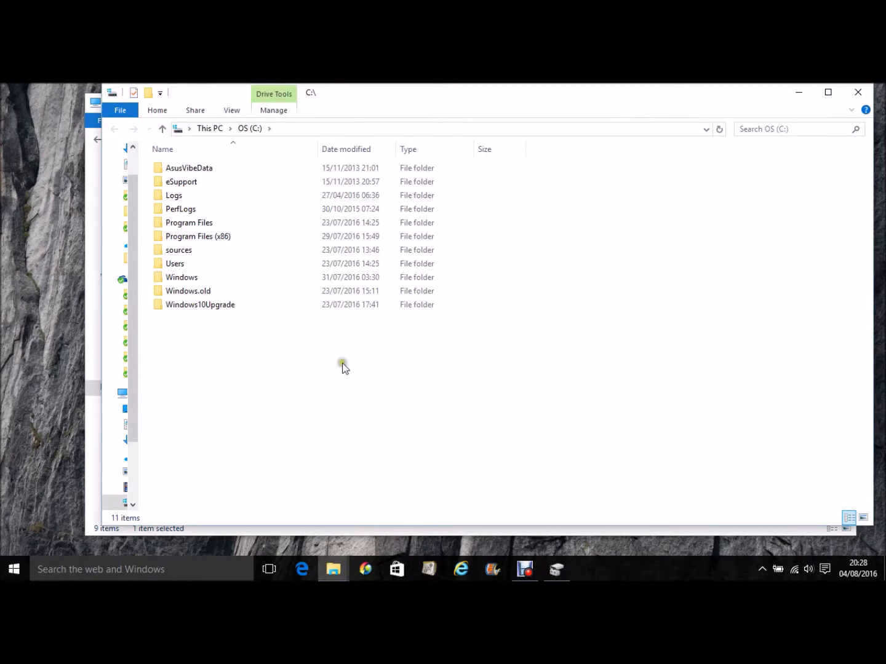
click(161, 130)
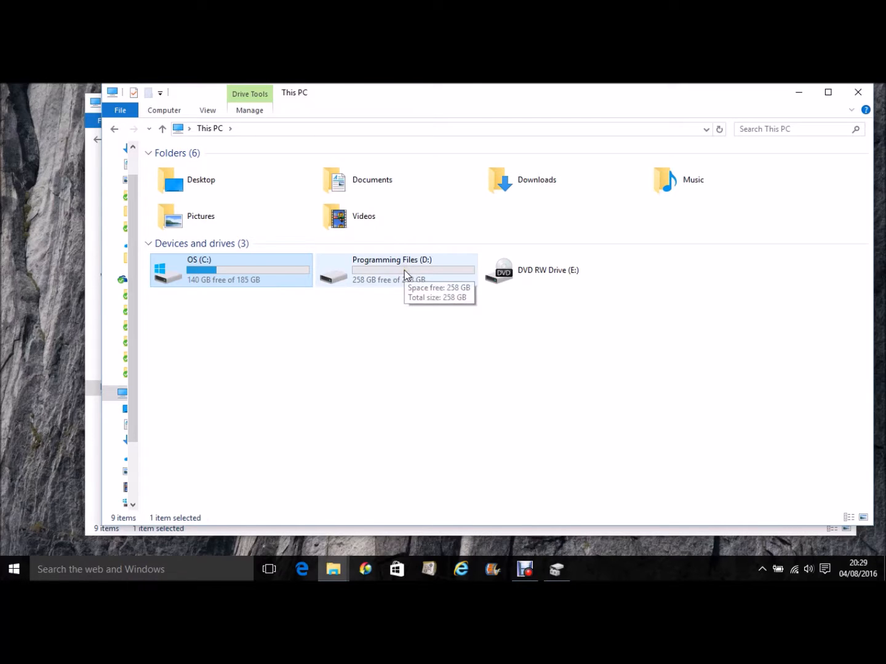
Switch back to Disk Management, shift its window aside, and review the volume commands available for Programming Files (D:).
click(558, 569)
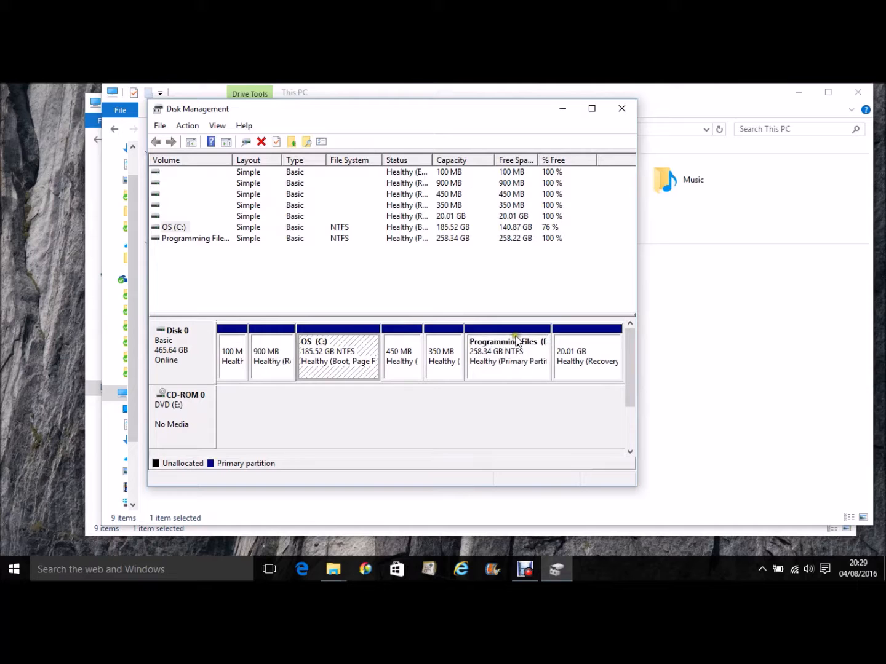
drag(479, 116, 521, 133)
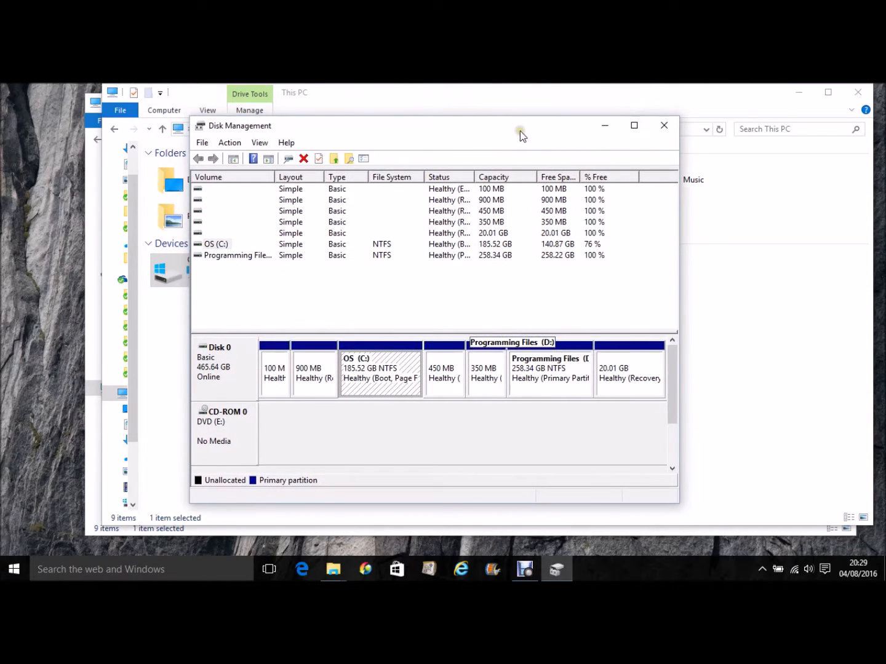
click(552, 370)
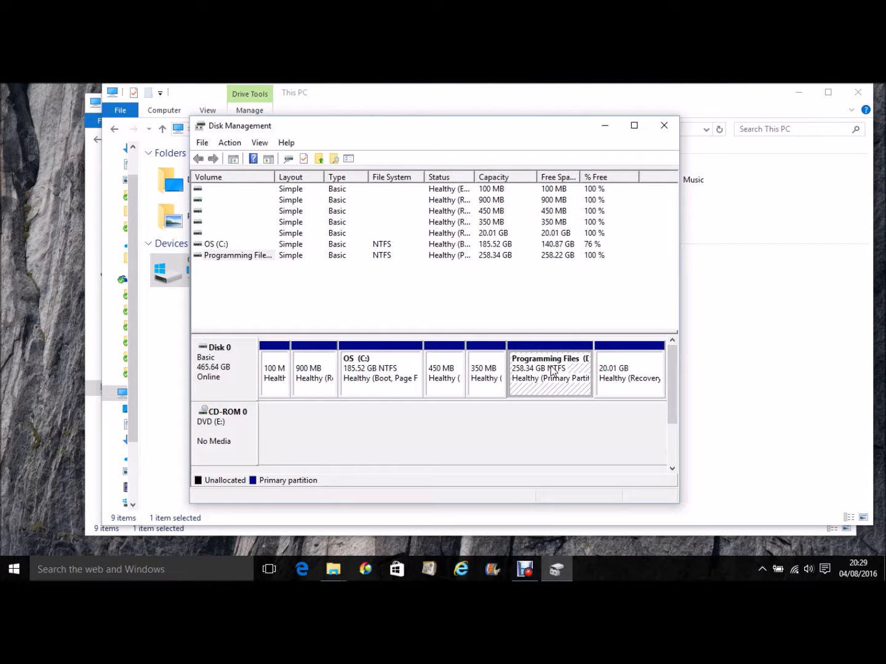
right_click(551, 370)
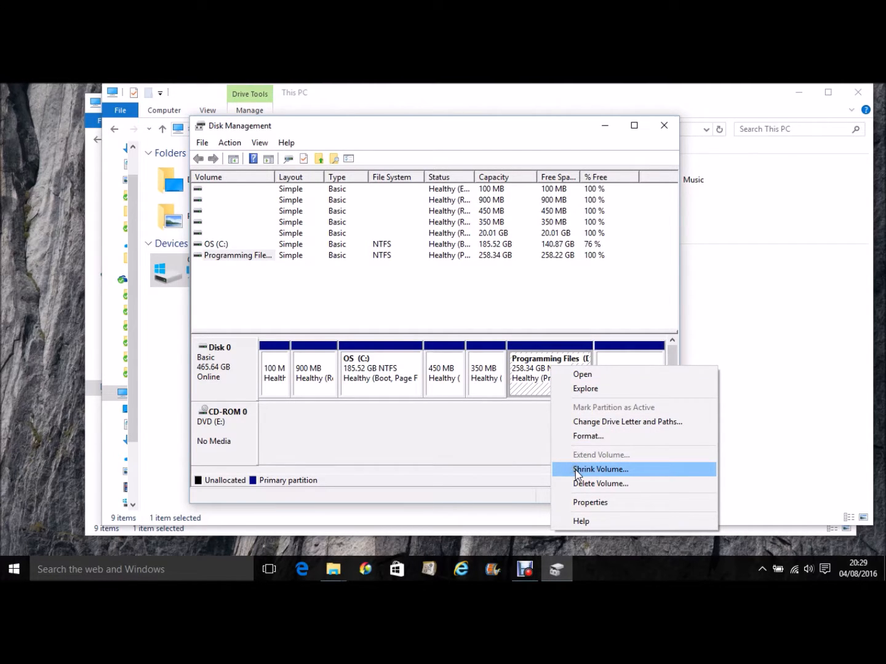
click(535, 447)
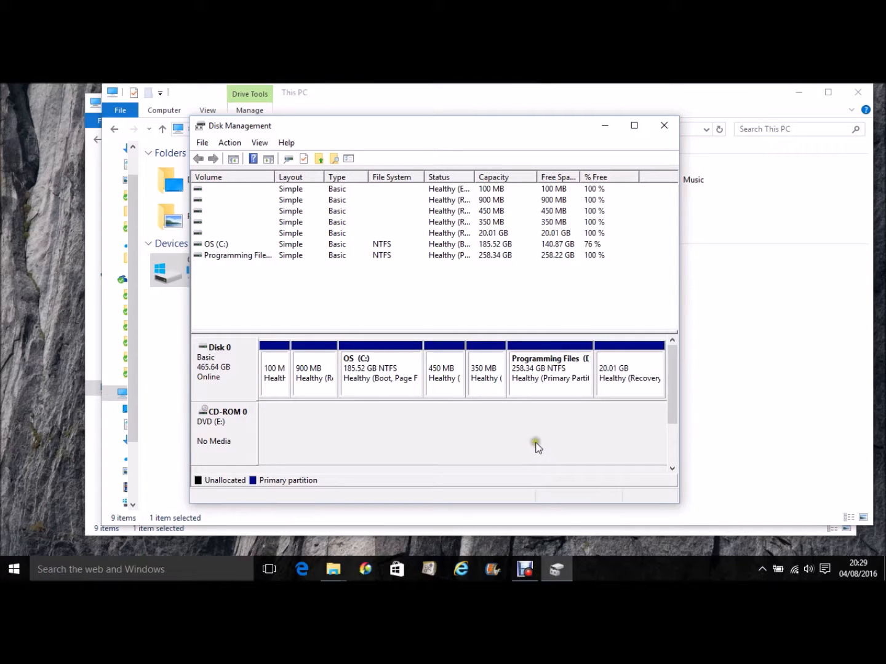
Review the tasks offered for Programming Files (D:), and compare them with the general disk actions offered when no volume is selected.
click(557, 380)
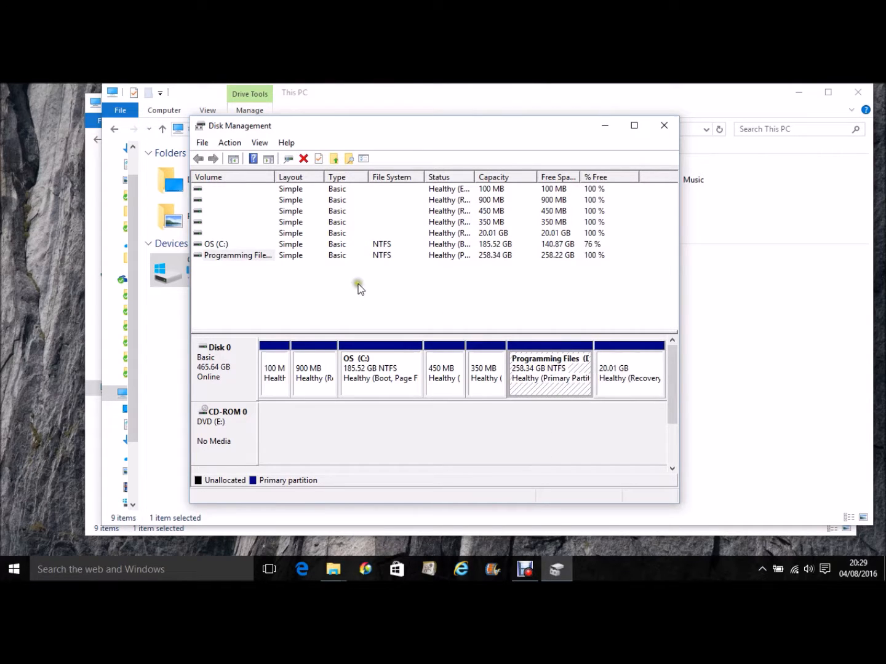
click(230, 143)
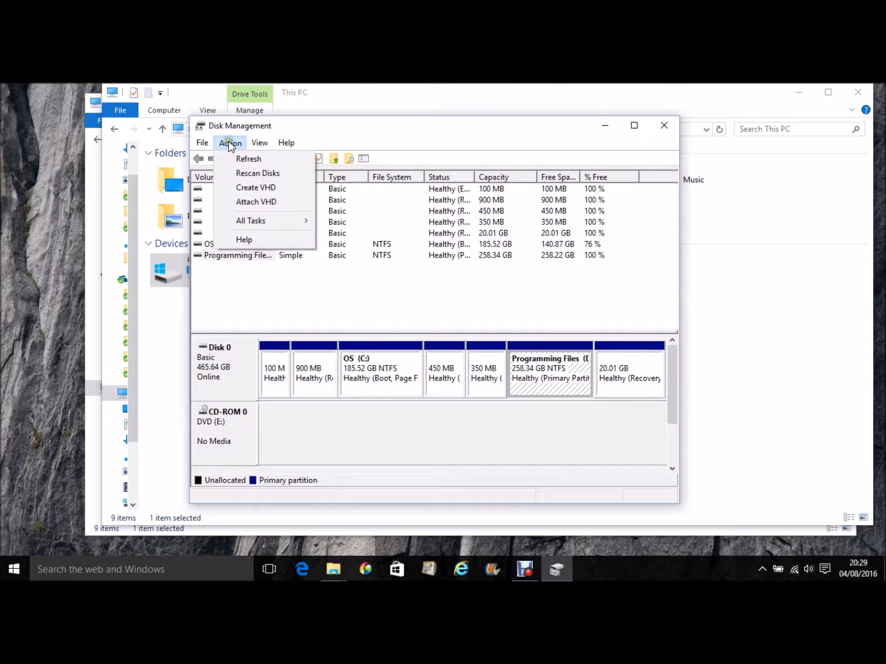
mouse_move(248, 220)
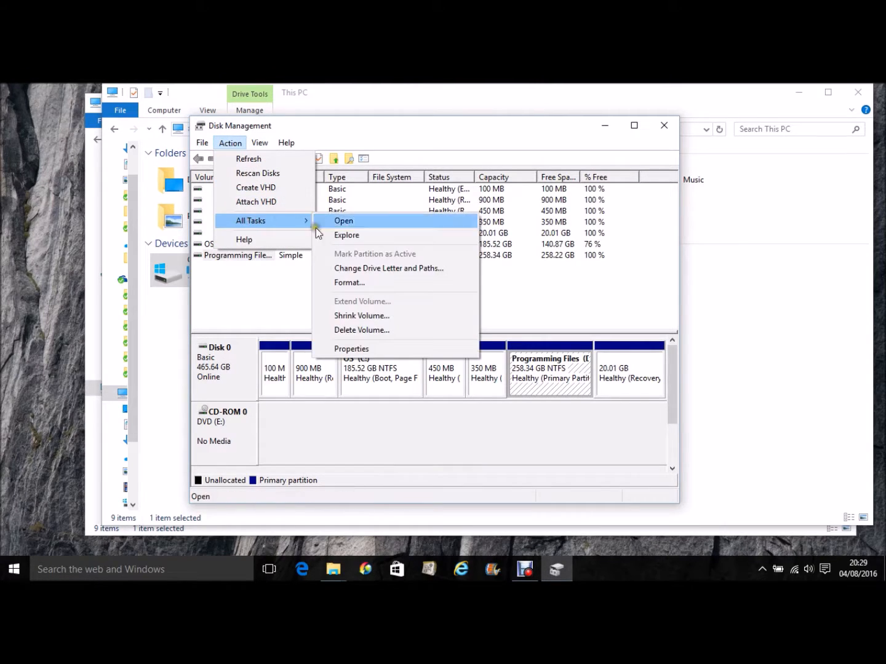
click(351, 314)
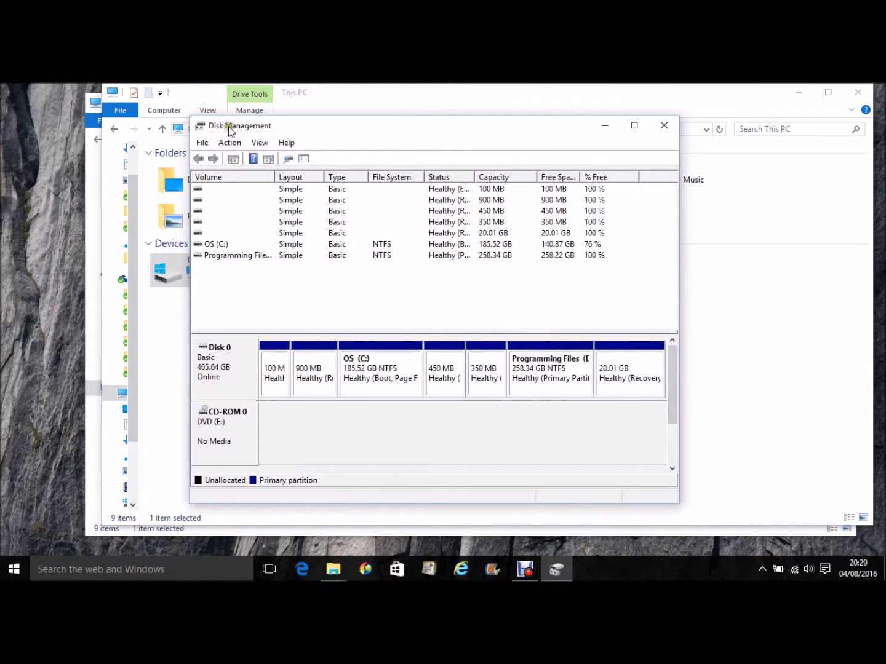
click(230, 143)
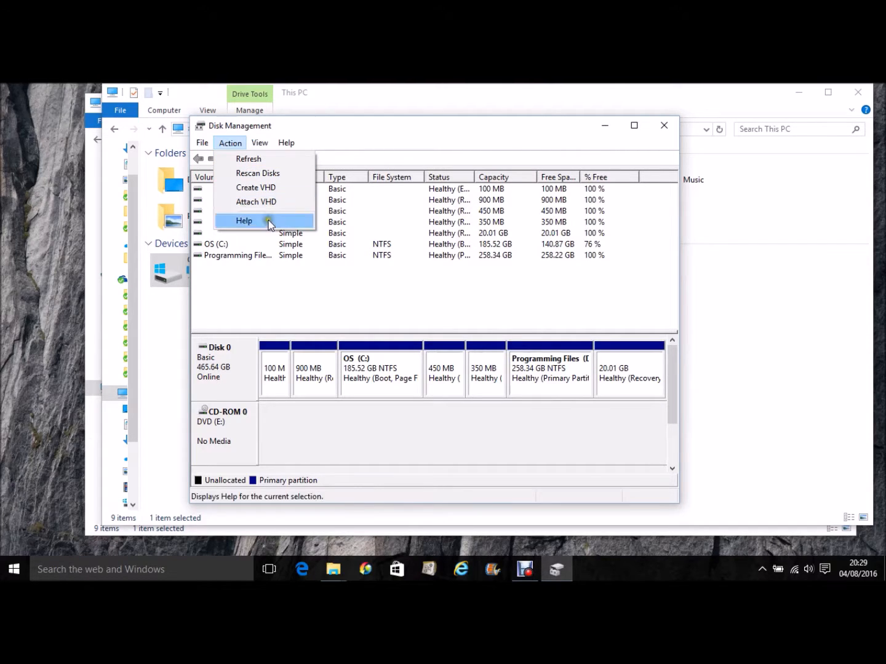
click(400, 295)
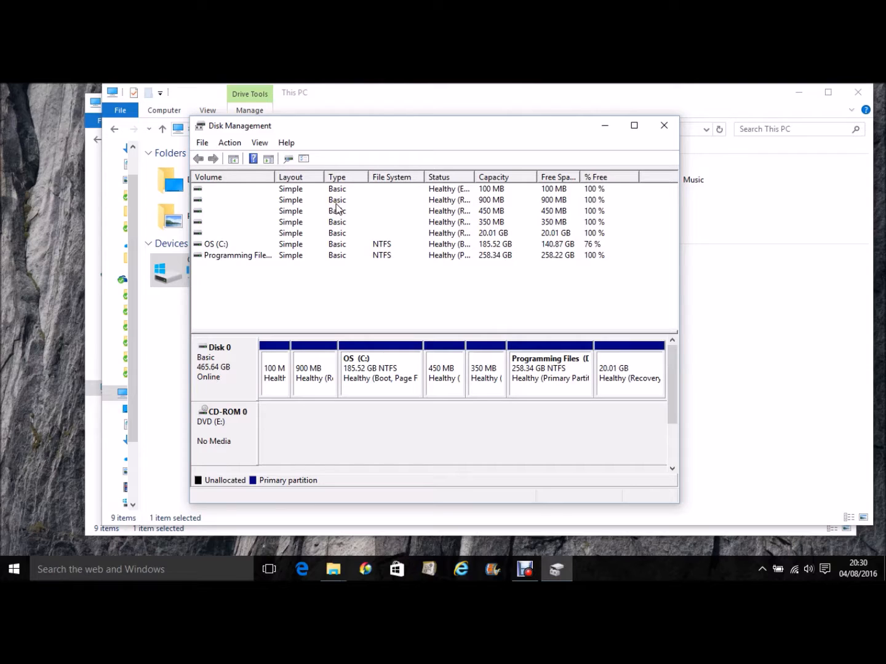
Shrink the Programming Files (D:) volume by 10000 MB.
click(539, 372)
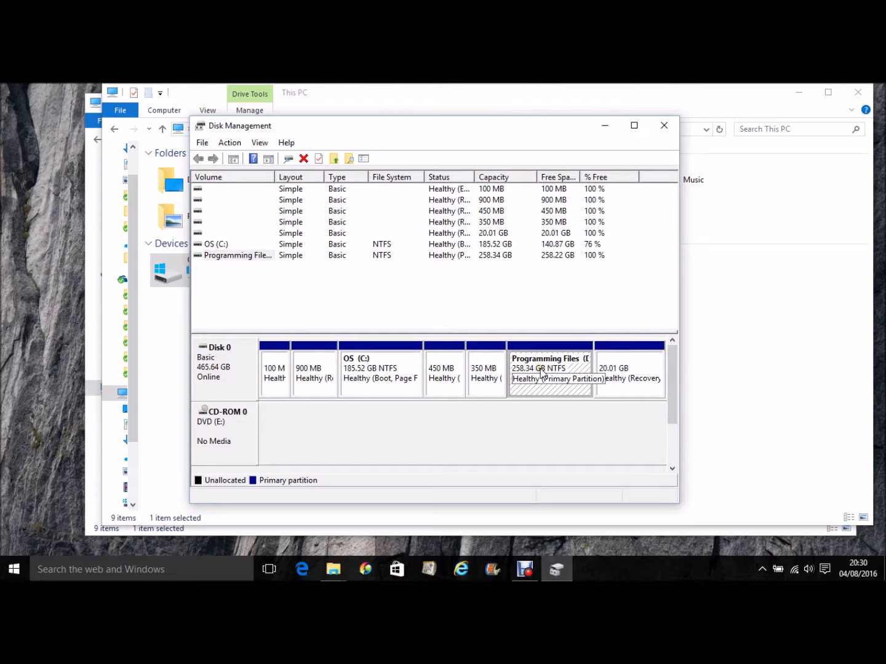
right_click(541, 372)
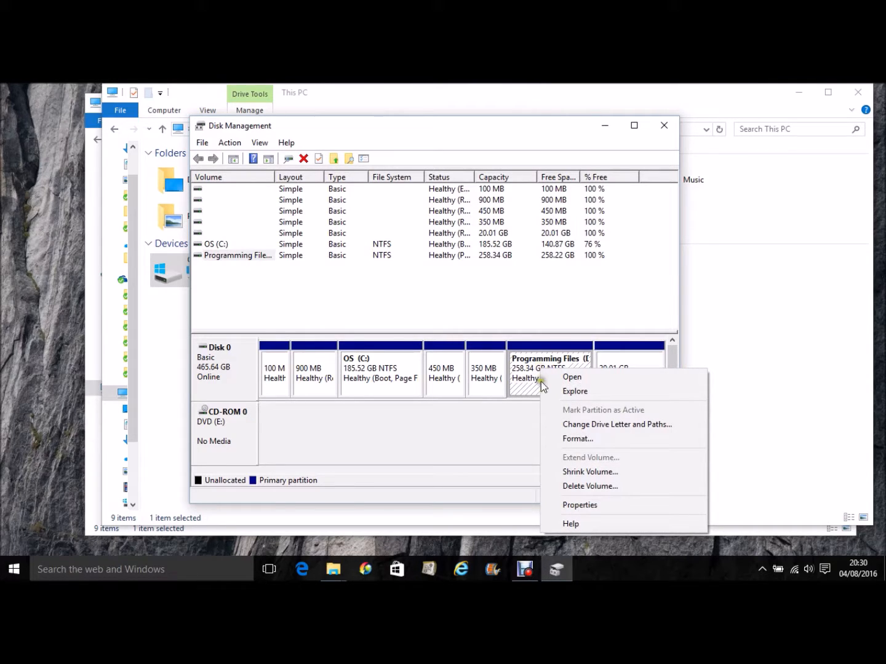
click(573, 473)
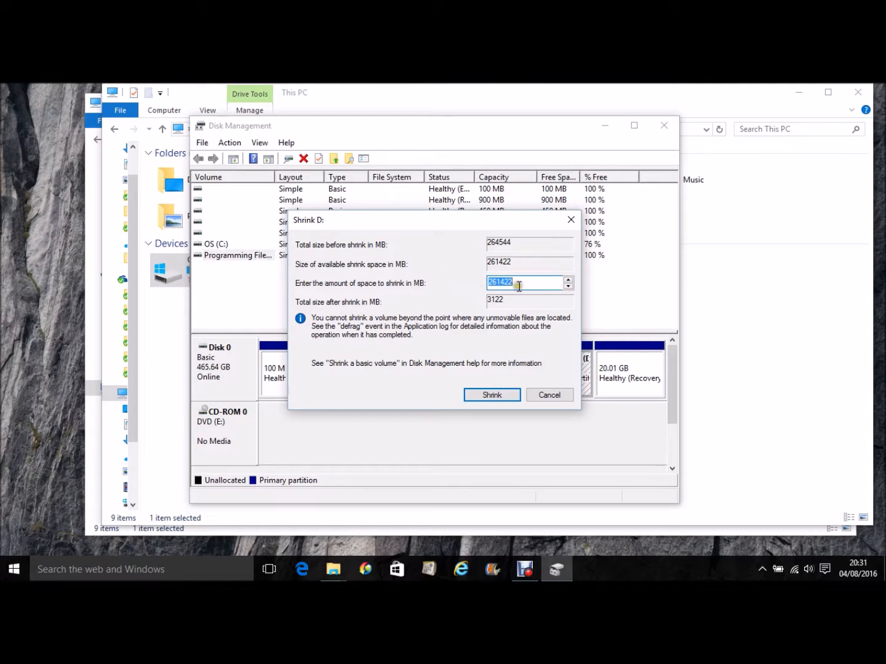
drag(521, 283, 485, 281)
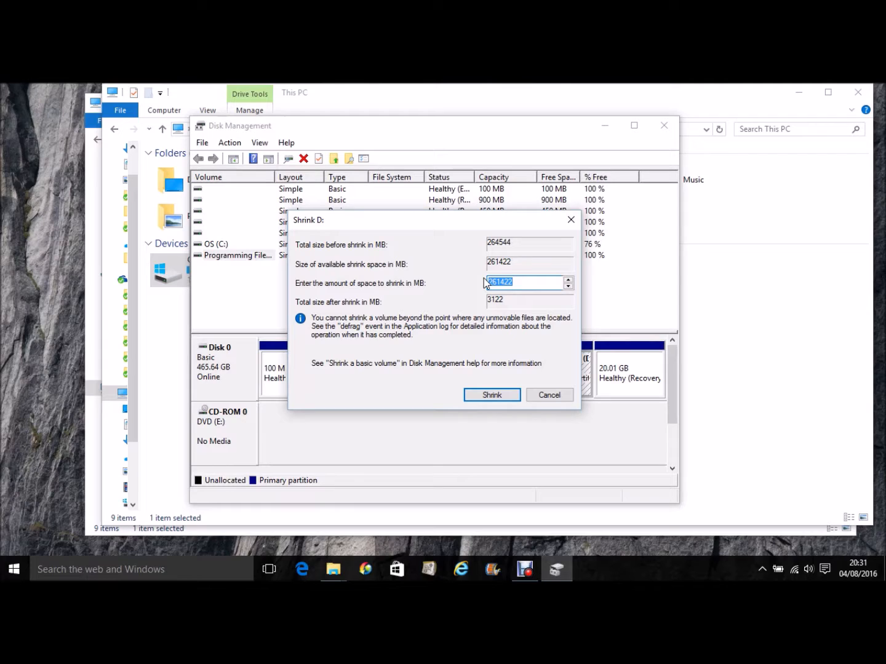
text(10000)
click(496, 395)
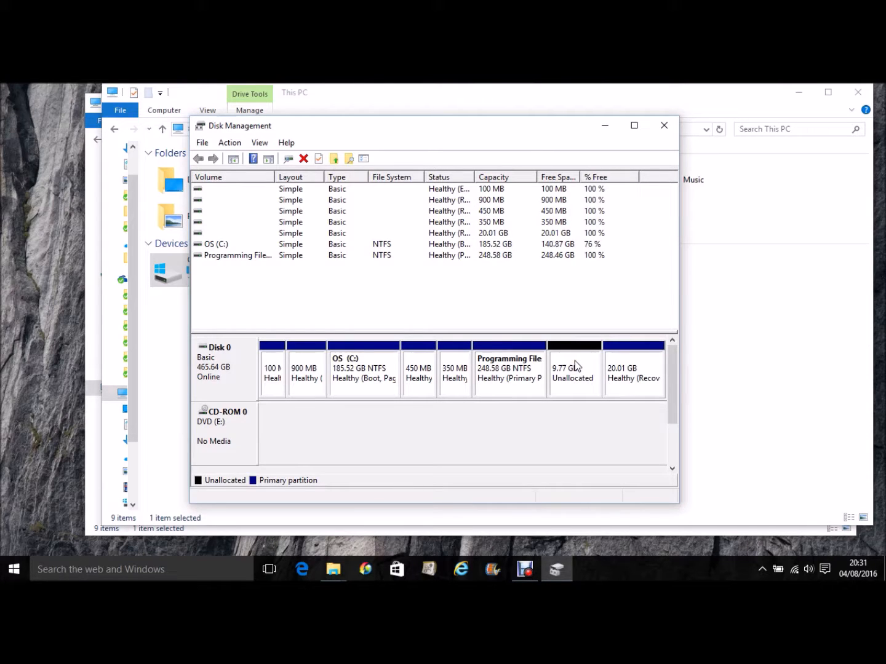
Start a new simple volume in the unallocated space on Disk 0, with a size of 10000 MB.
click(575, 365)
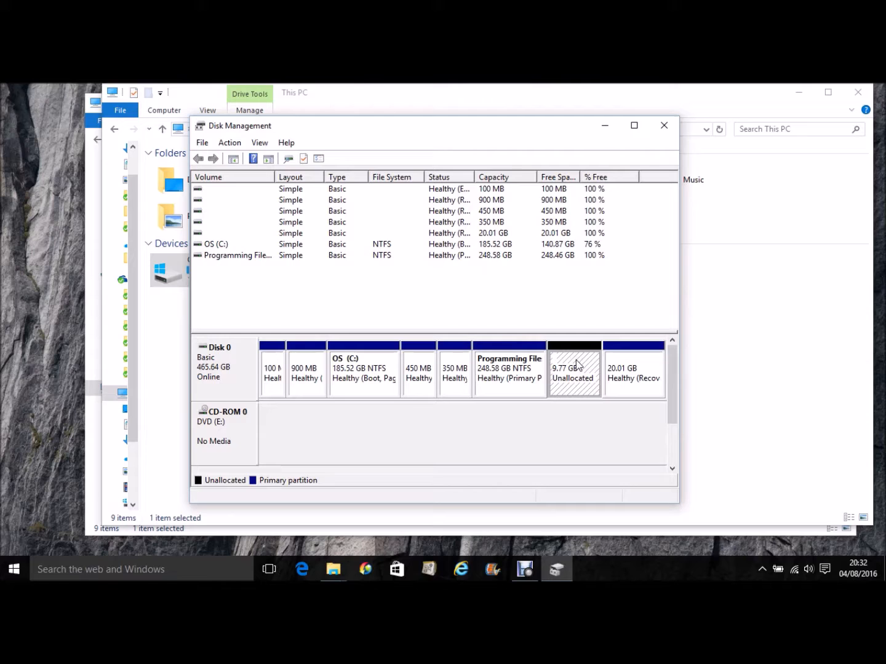
right_click(576, 363)
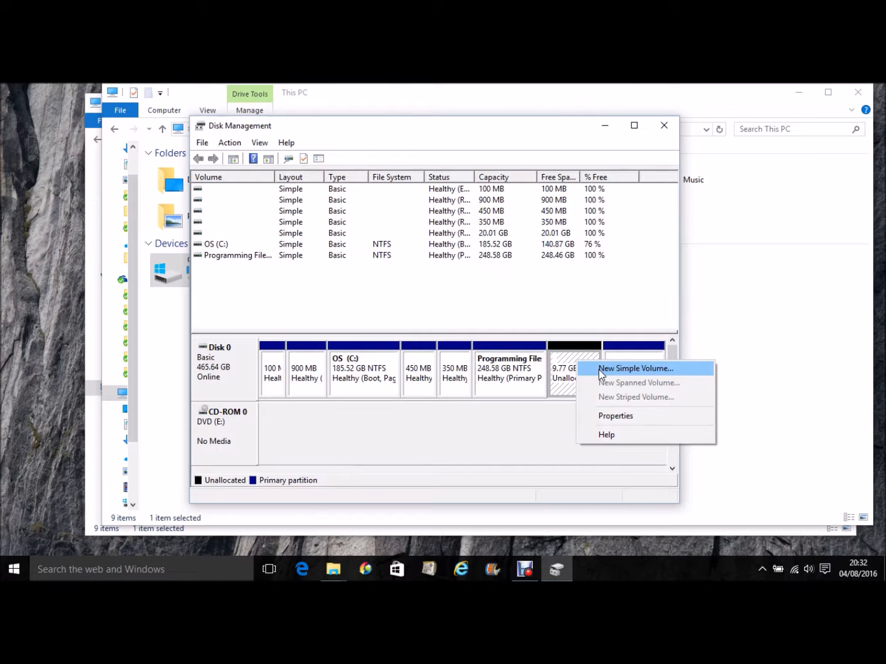
click(597, 369)
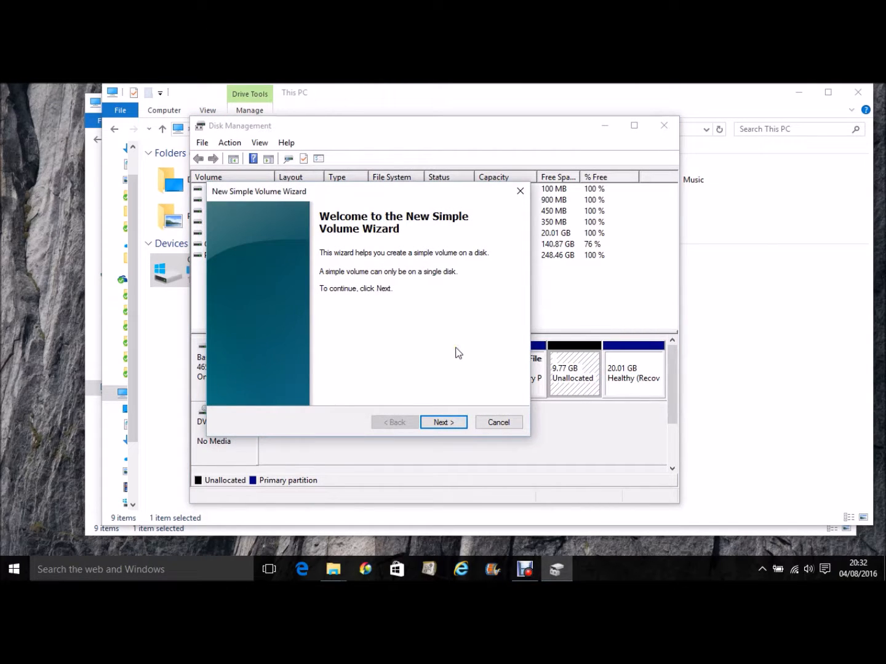
click(432, 424)
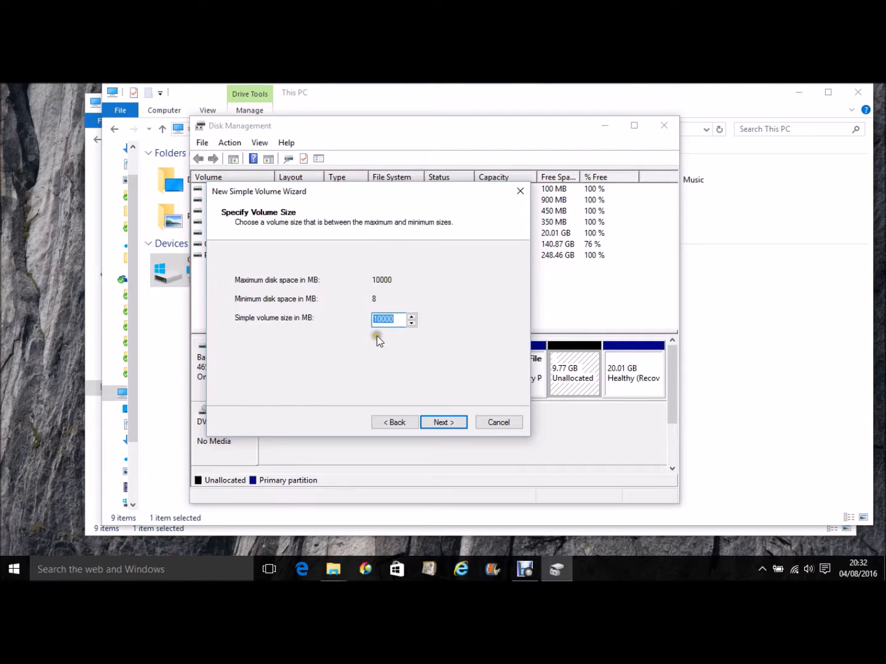
click(442, 421)
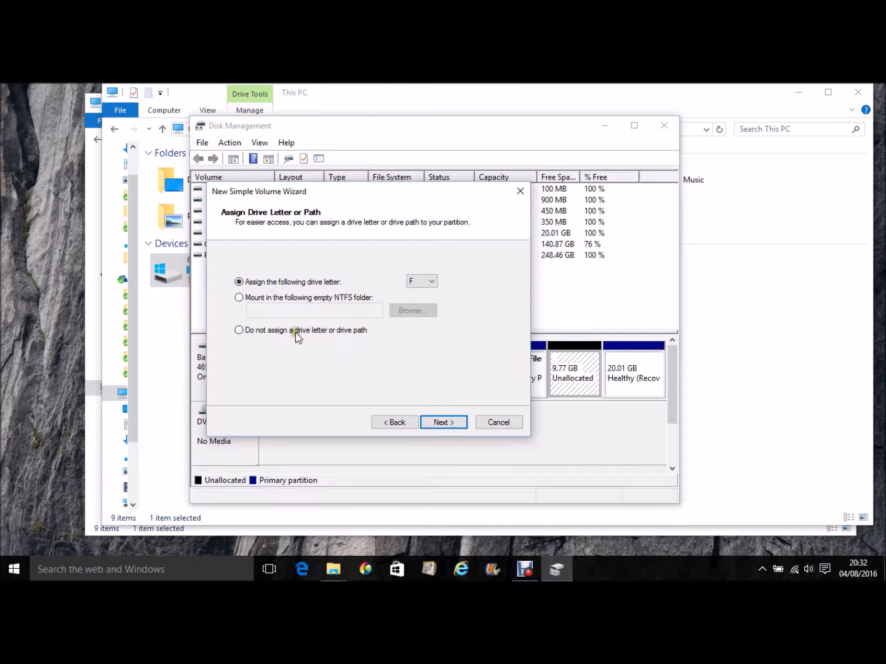
click(238, 297)
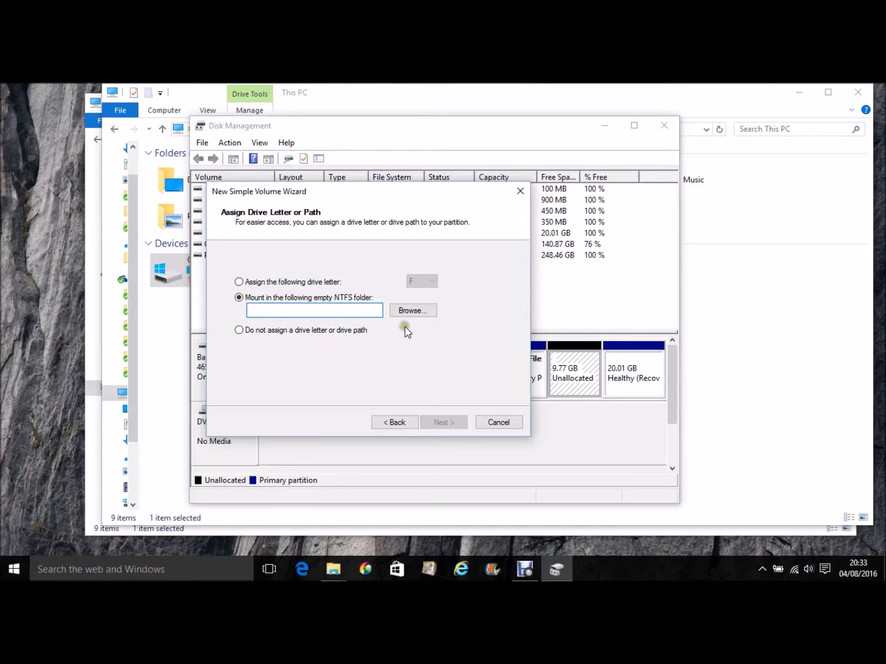
click(290, 316)
click(239, 281)
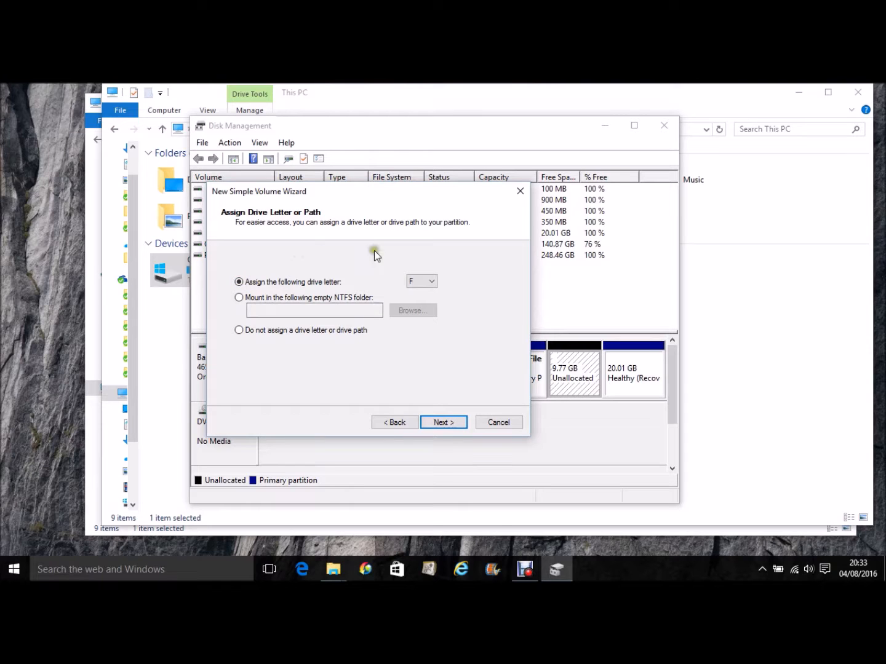
Assign drive letter J to the new volume and proceed to the format settings.
click(432, 280)
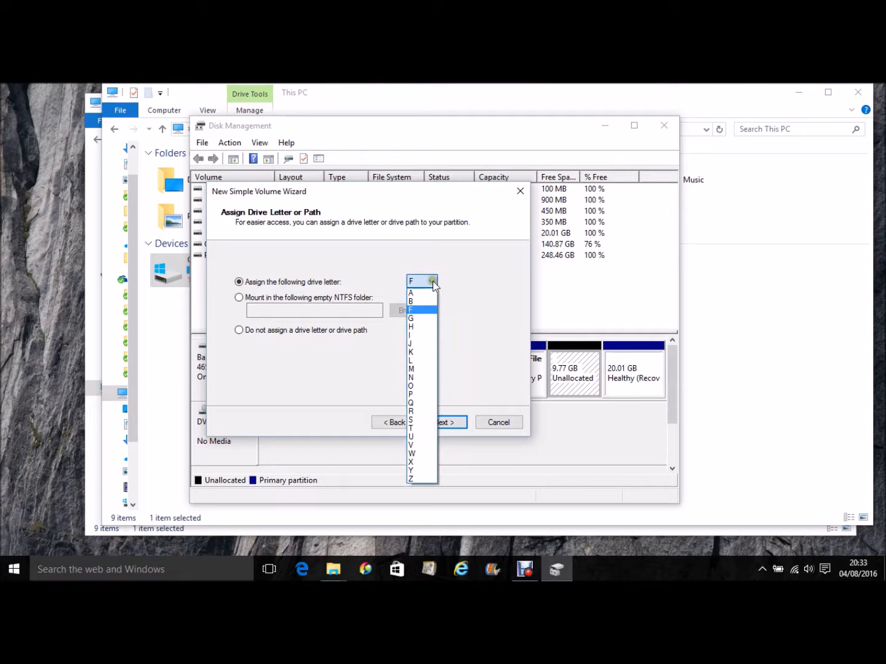
click(411, 343)
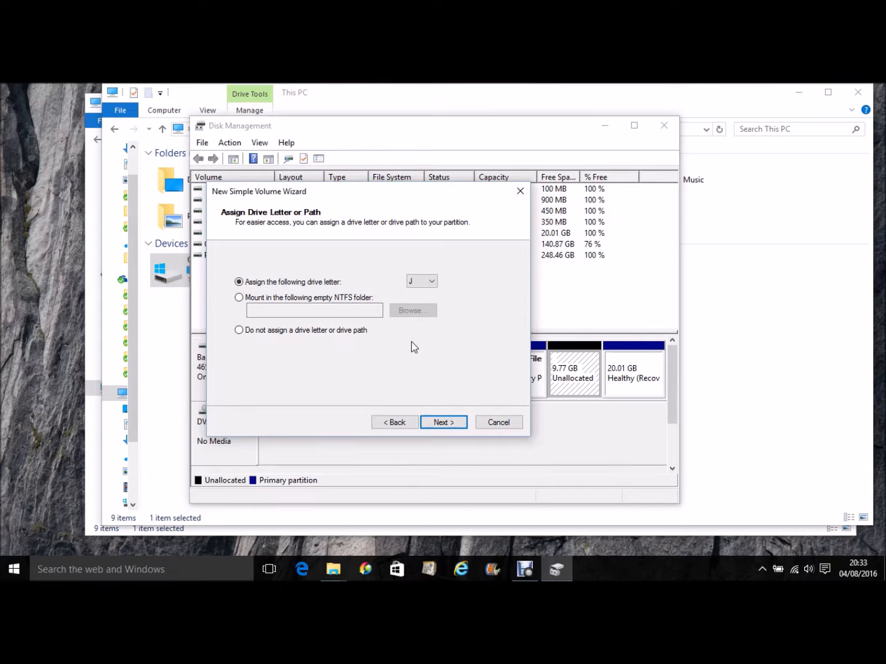
click(429, 334)
click(429, 338)
click(446, 423)
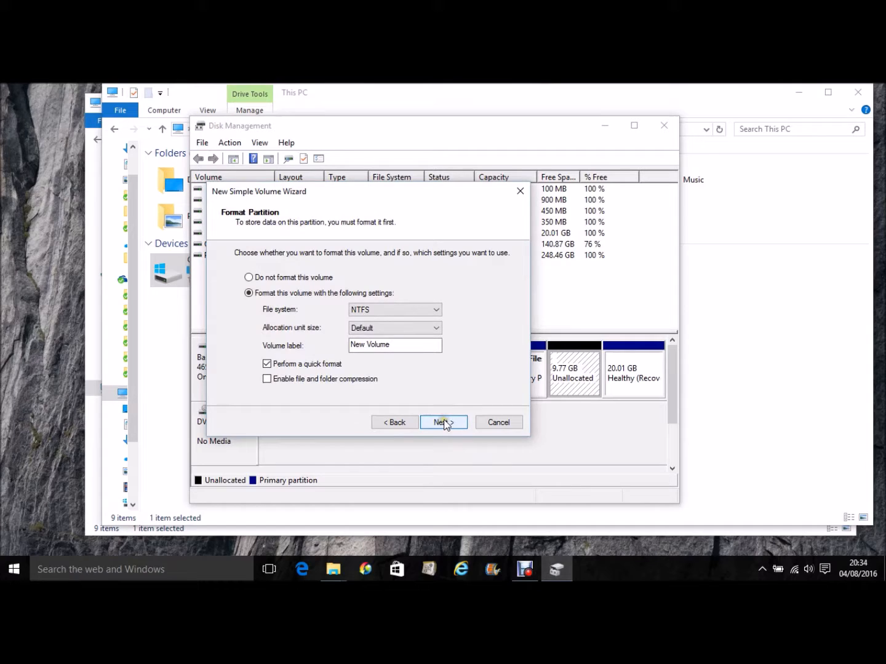
Keep NTFS and the default allocation unit size, label the volume Java, and finish creating it.
click(435, 310)
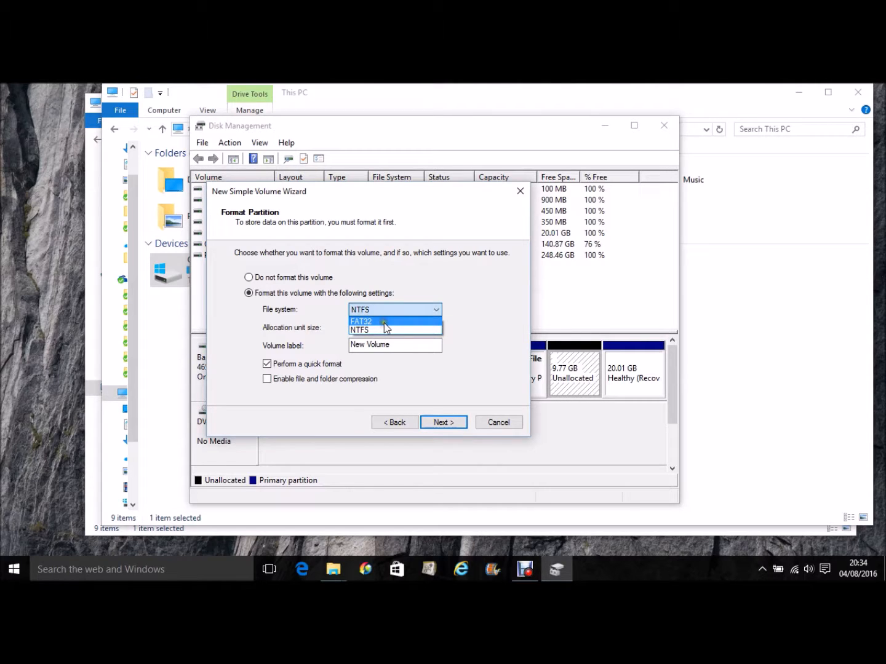
click(464, 308)
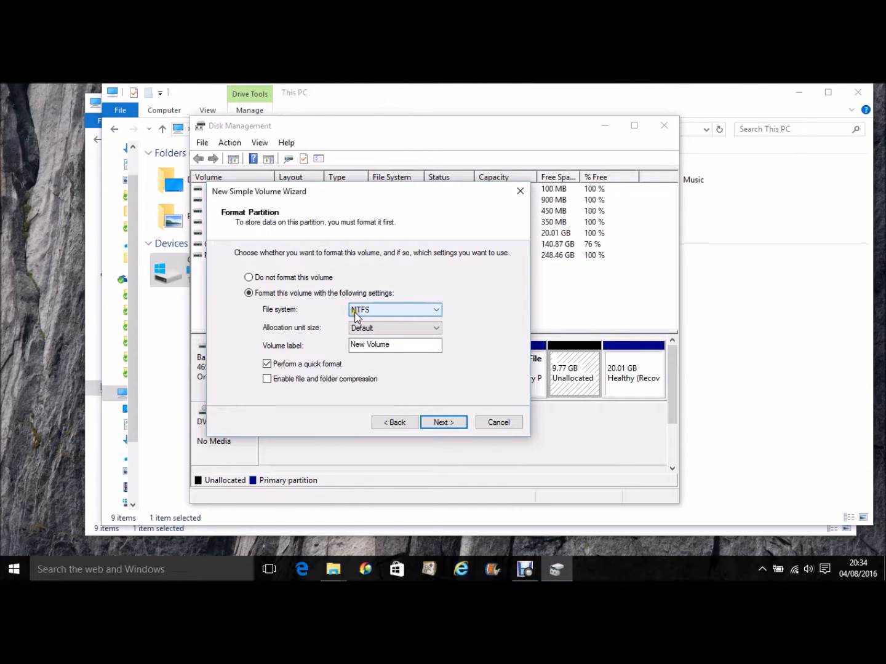
click(436, 329)
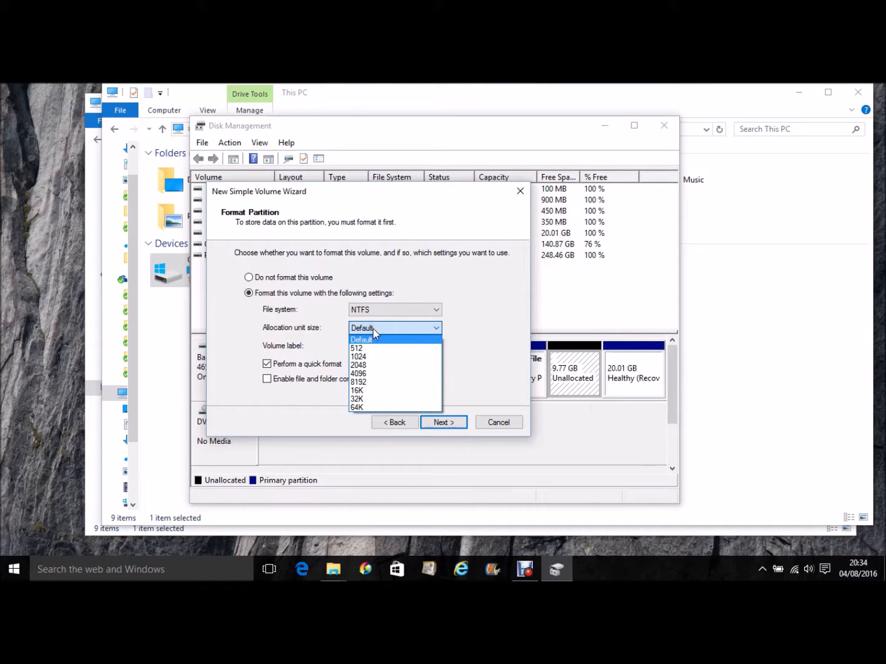
click(475, 322)
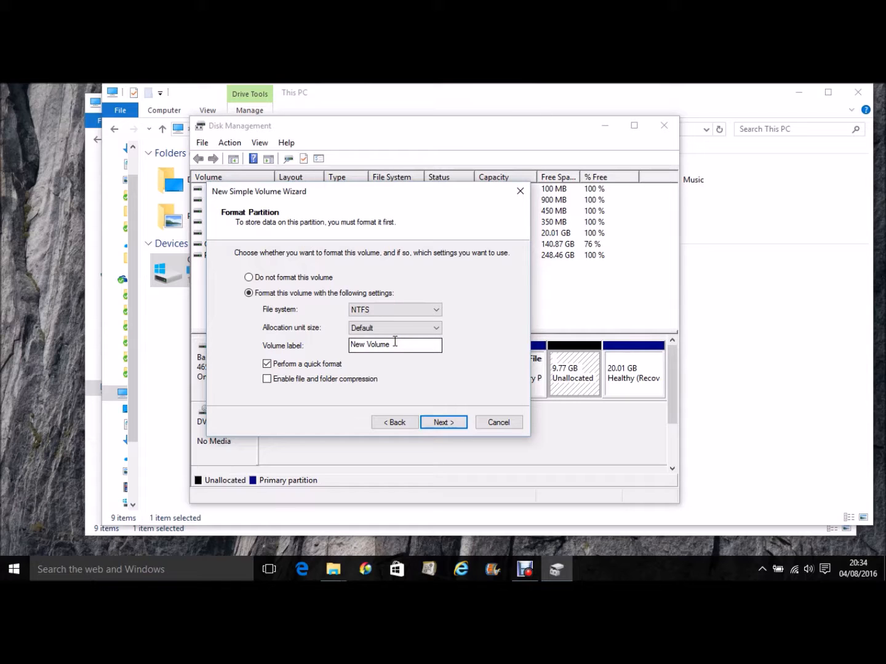
drag(395, 343, 349, 346)
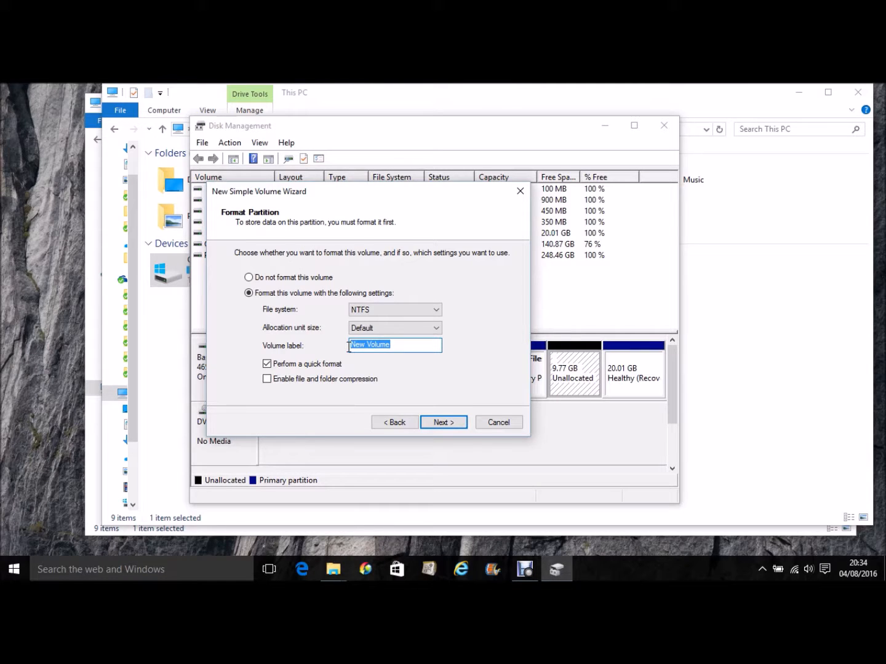
text(Java)
click(444, 423)
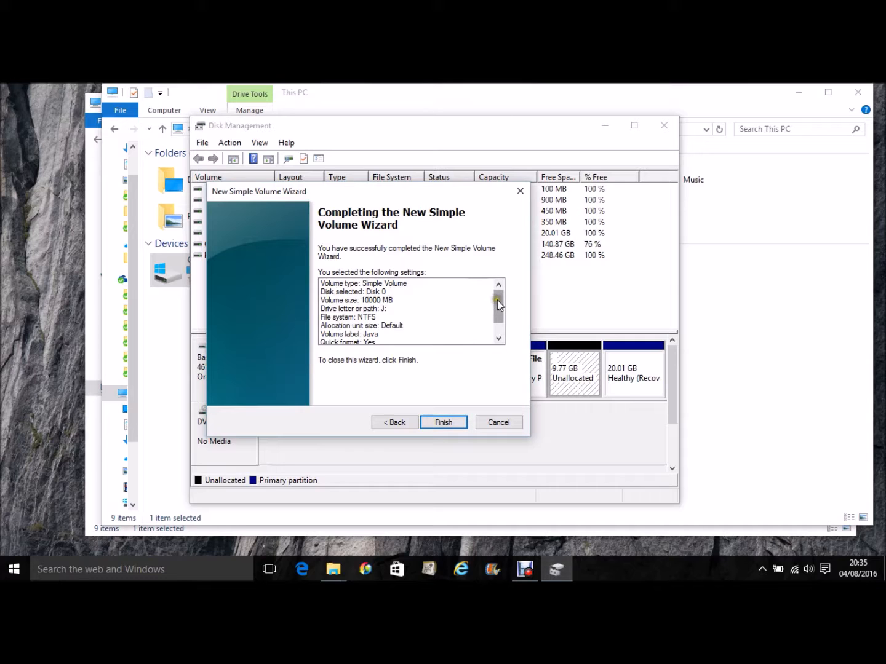
drag(498, 297, 499, 319)
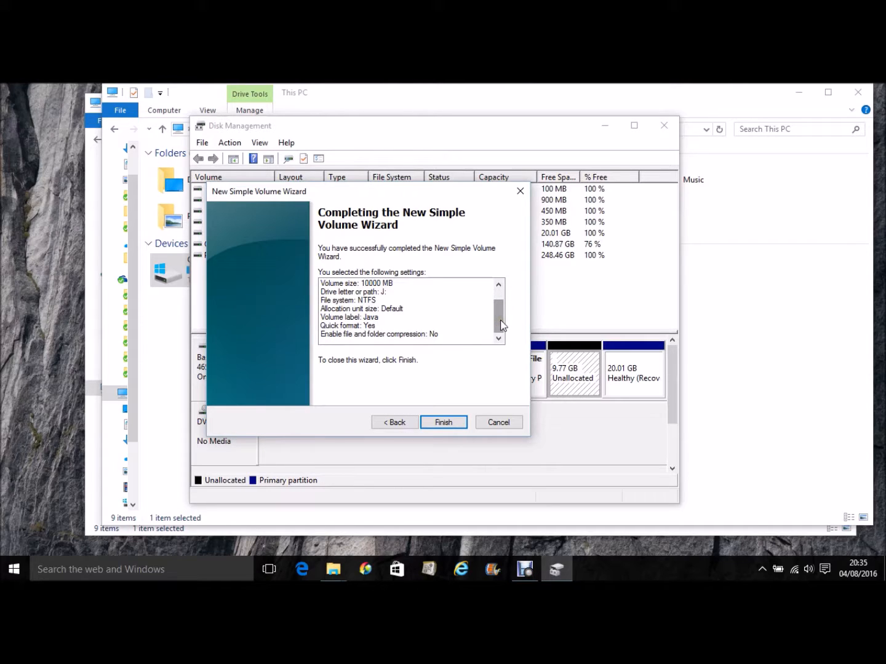
click(443, 423)
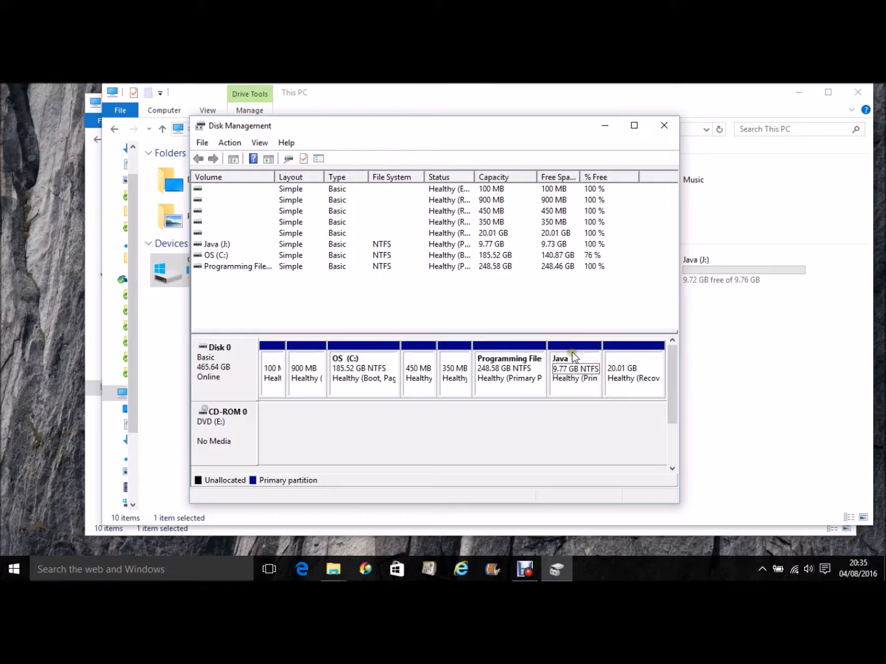
View the Java (J:) drive under This PC in File Explorer, and return to Disk Management to inspect the Java and Programming Files volumes.
click(558, 364)
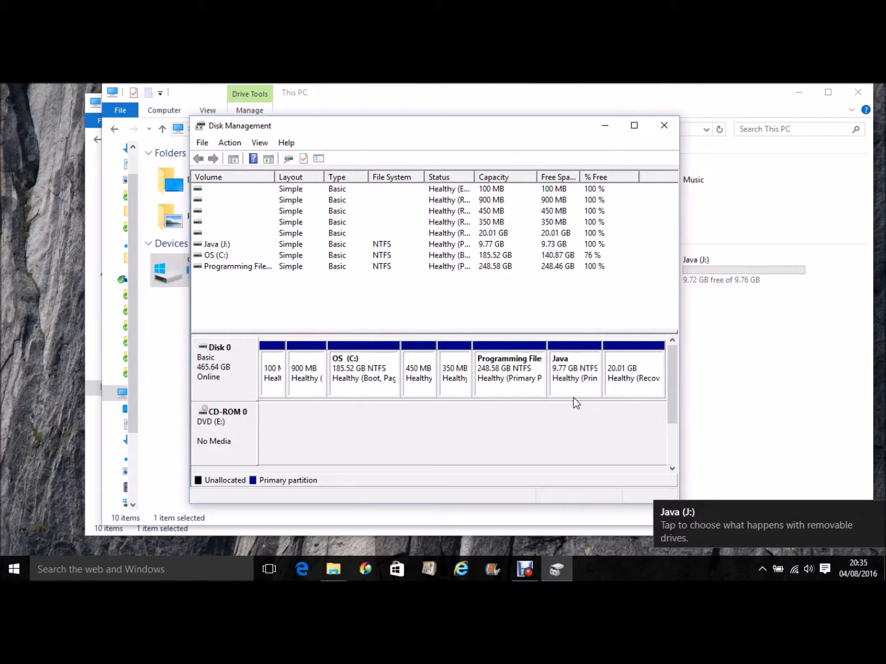
click(711, 324)
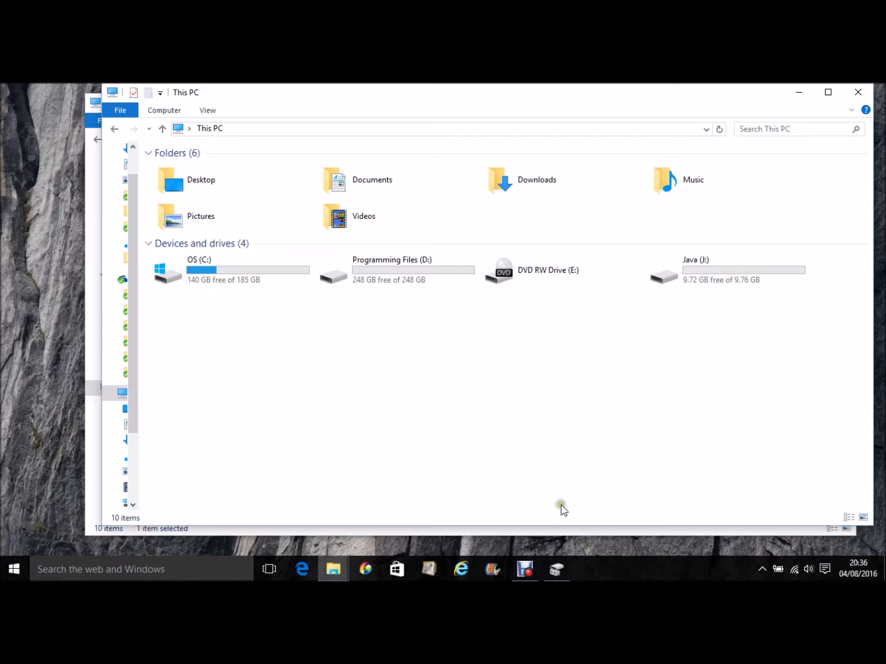
click(556, 569)
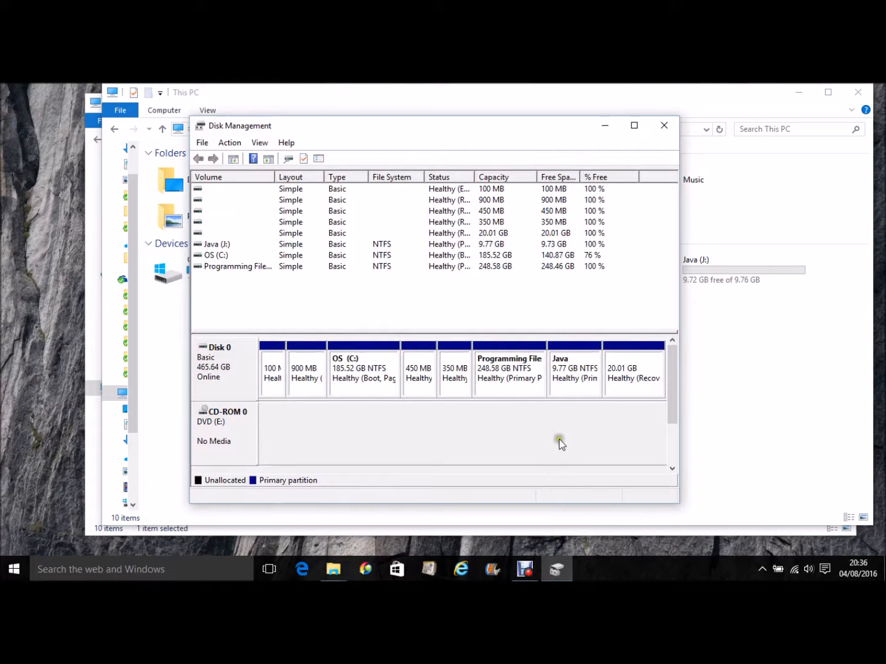
click(572, 363)
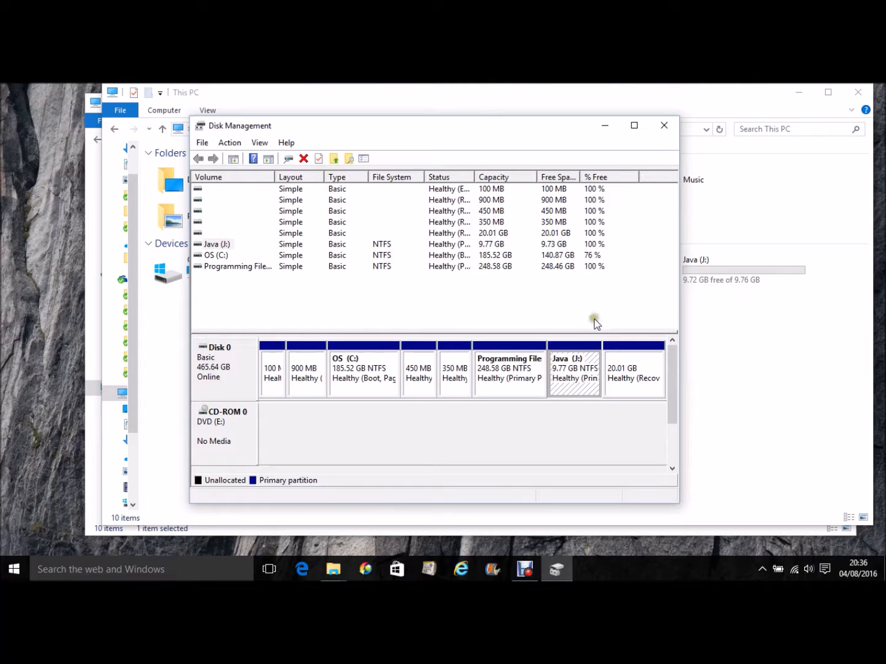
click(501, 368)
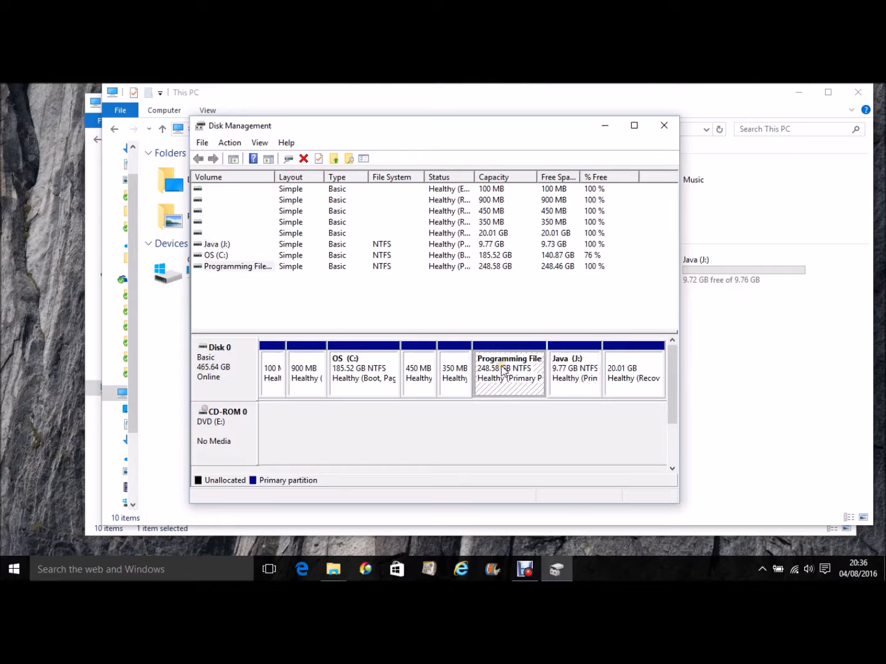
click(574, 370)
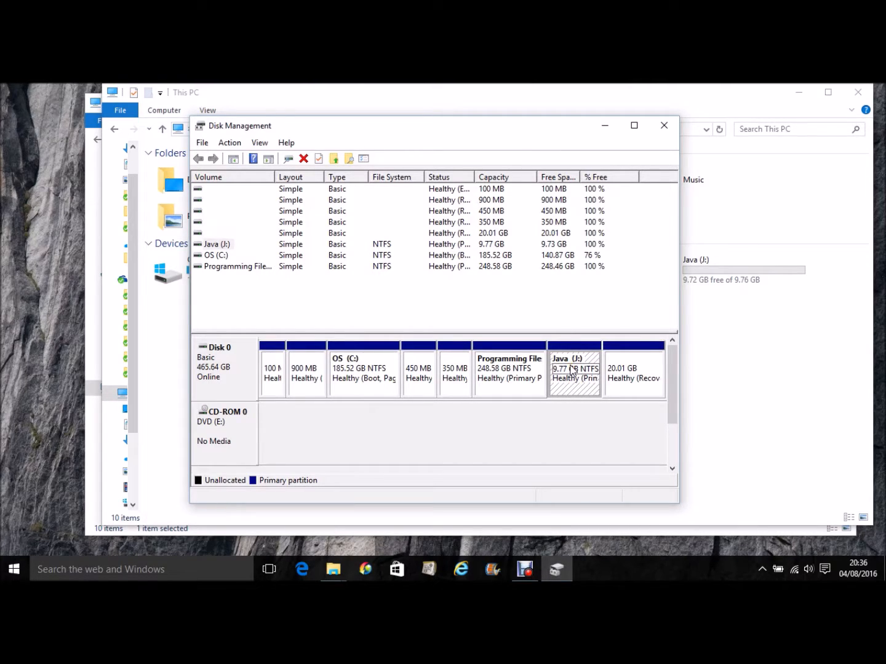
Open the Java (J:) volume to view its contents, close it, and check the drives under This PC before returning to Disk Management.
right_click(571, 370)
click(596, 373)
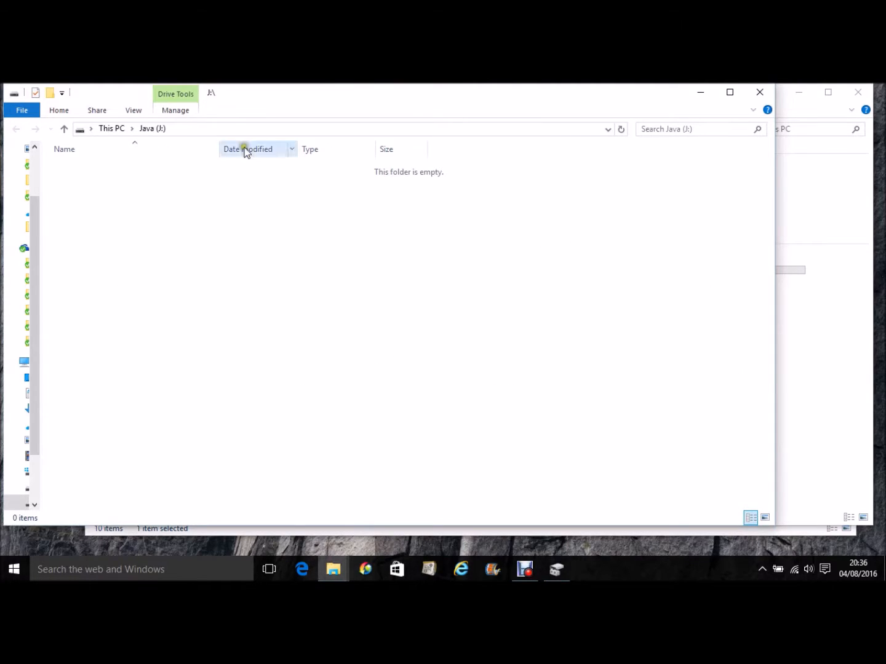
click(759, 93)
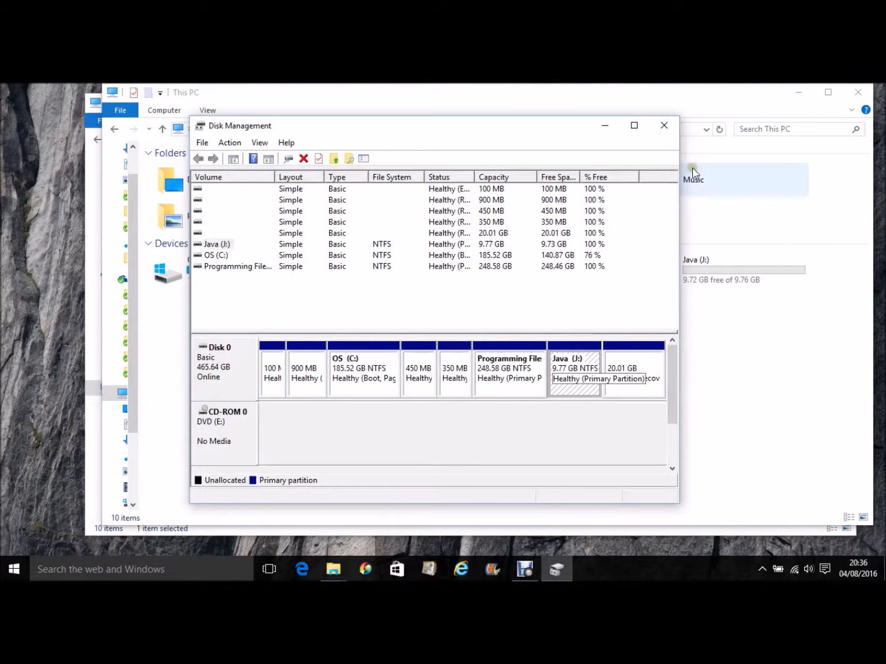
click(604, 129)
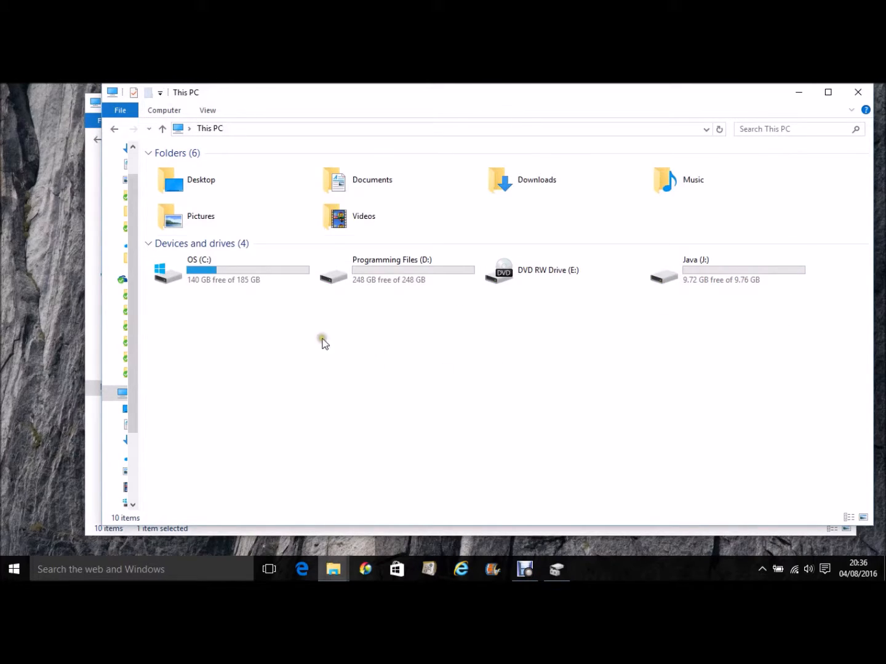
drag(334, 94, 313, 108)
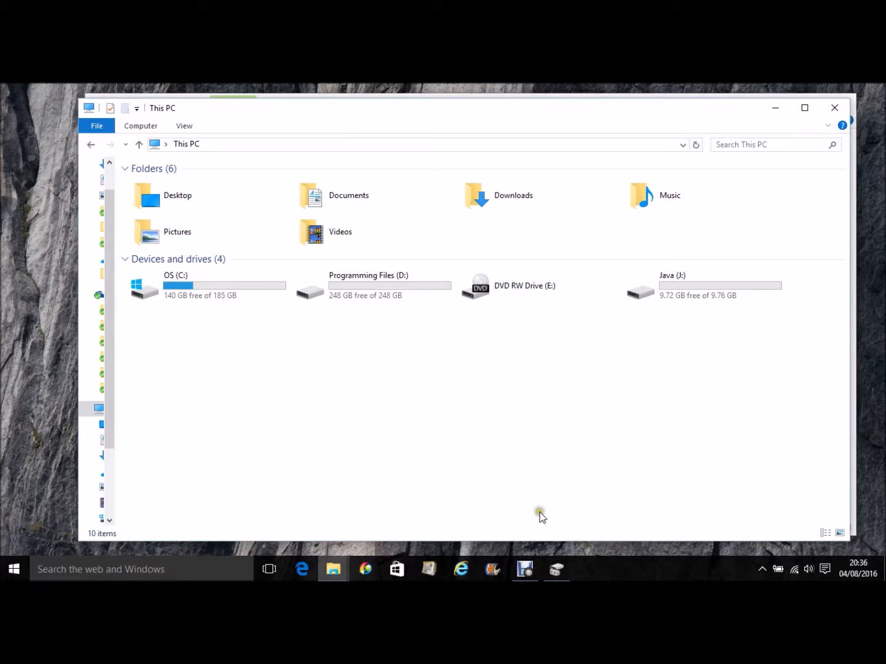
click(556, 567)
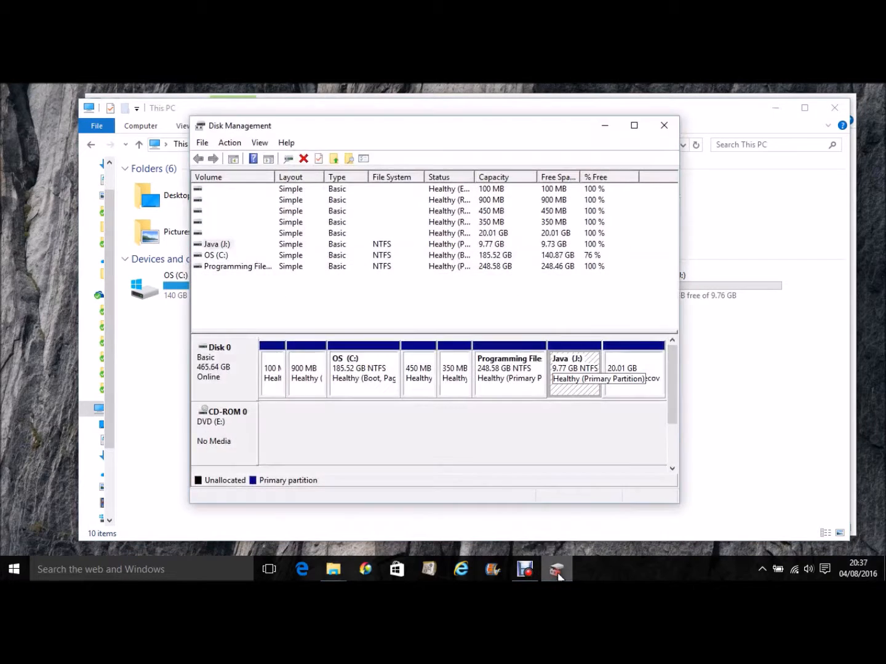
click(566, 425)
click(575, 384)
click(562, 382)
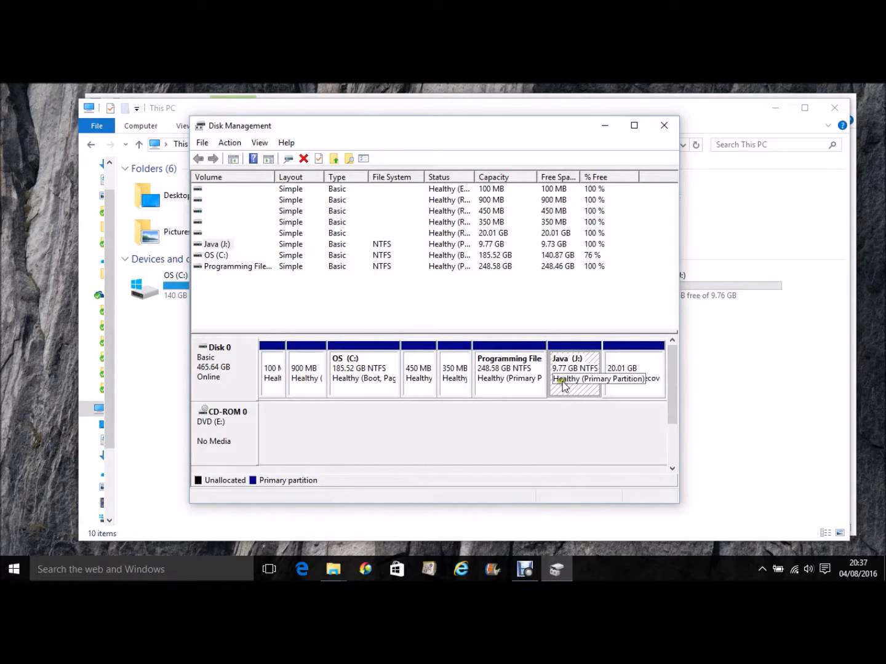
click(571, 382)
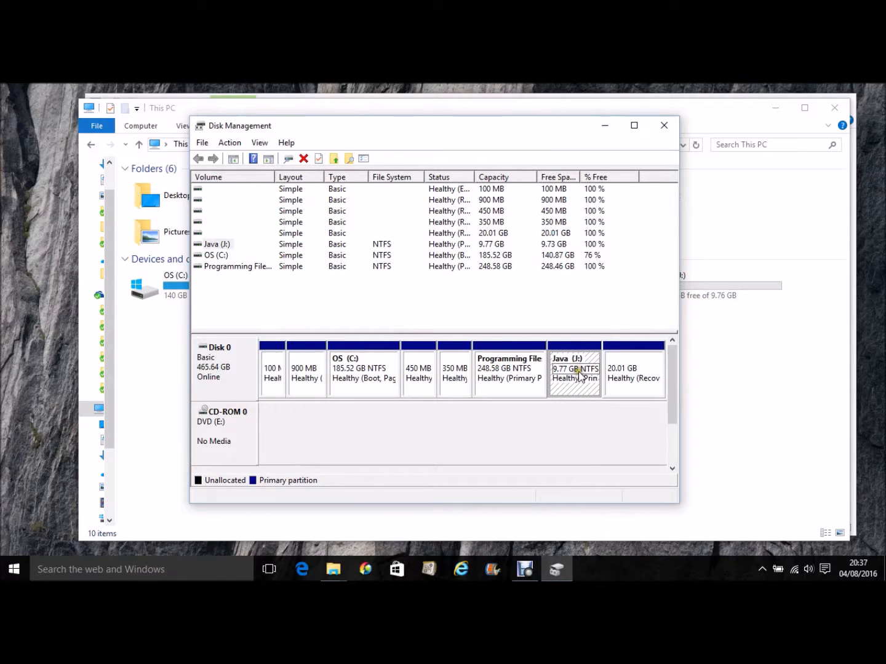
click(566, 378)
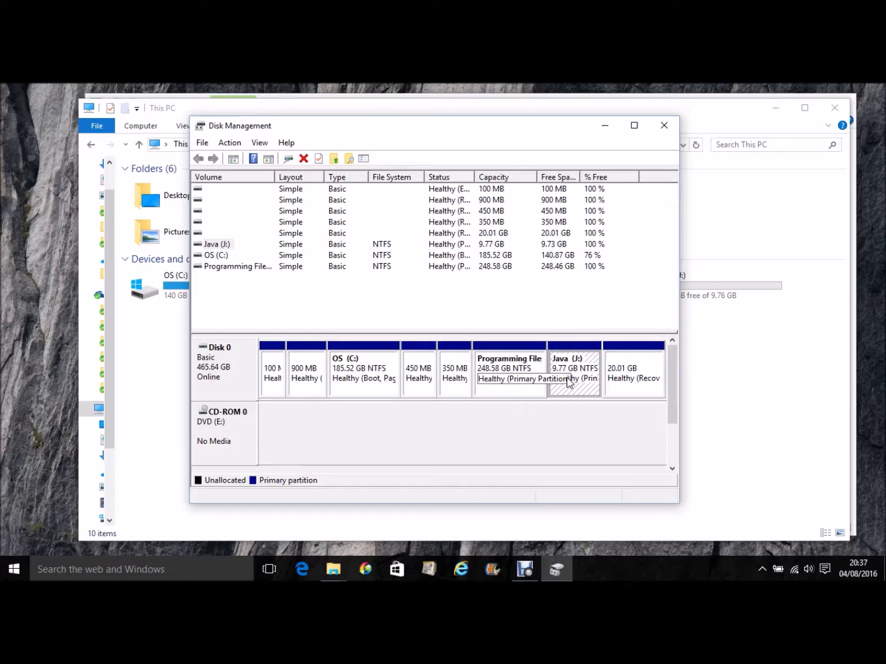
click(590, 302)
Delete the Java (J:) volume on Disk 0, accepting that all its data is erased.
click(574, 369)
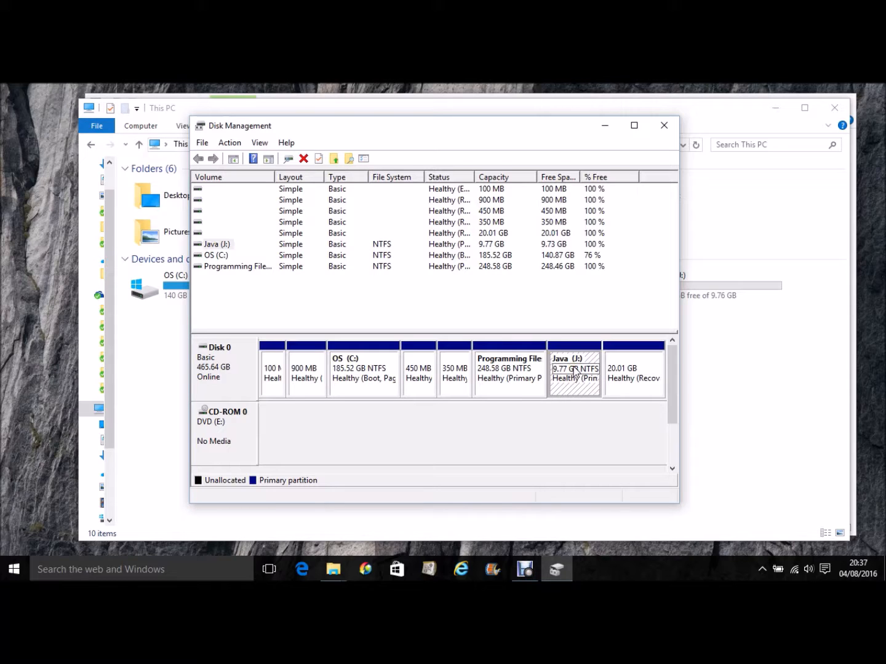
right_click(574, 370)
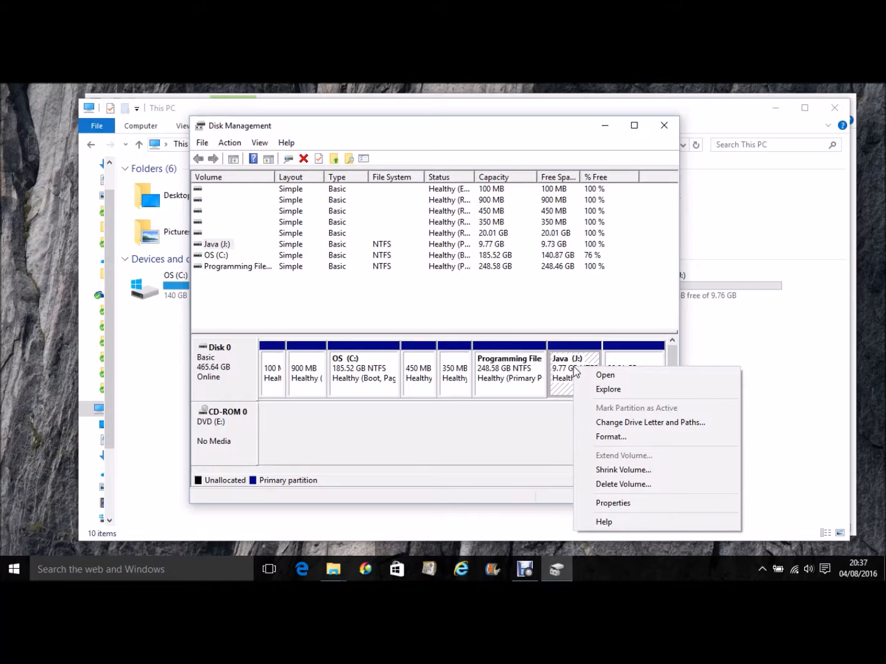
click(608, 485)
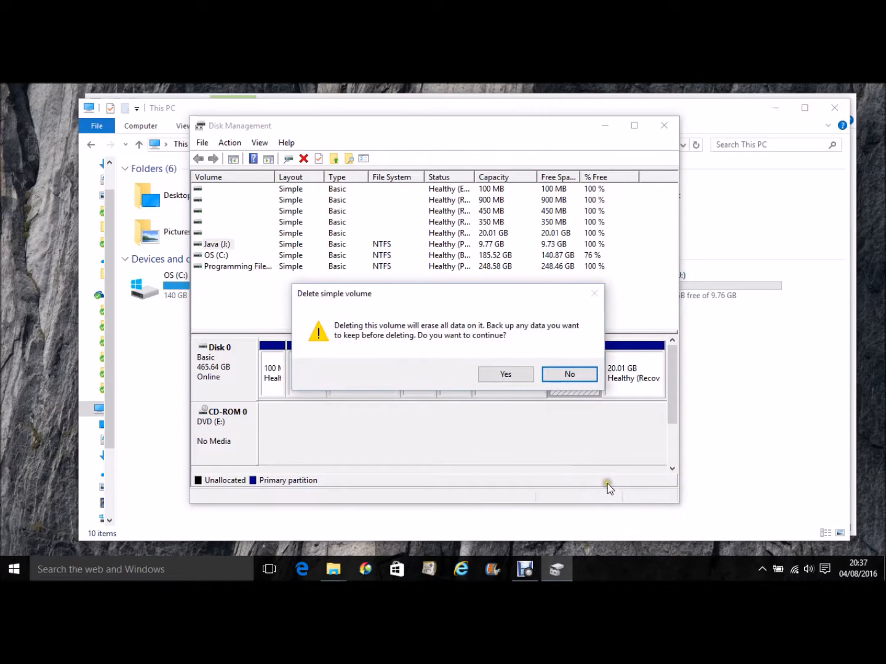
click(507, 374)
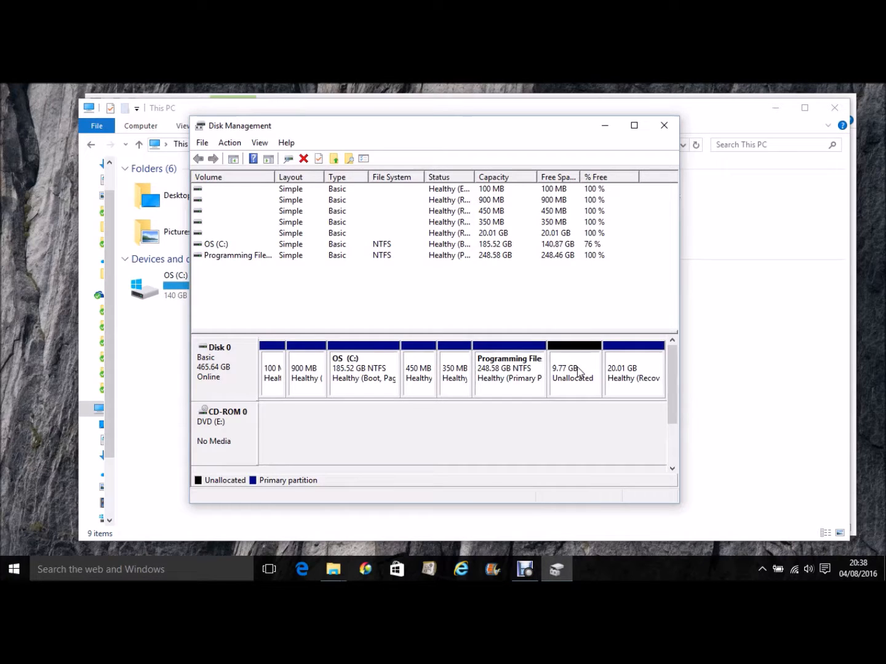
Extend the Programming Files (D:) volume by 10000 MB using the adjacent unallocated space on Disk 0.
click(508, 374)
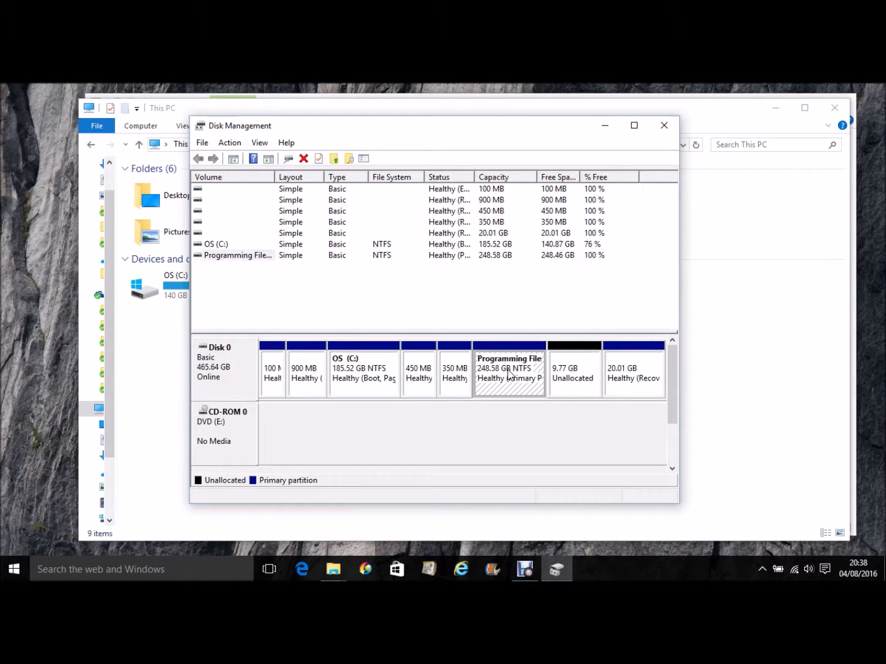
right_click(508, 375)
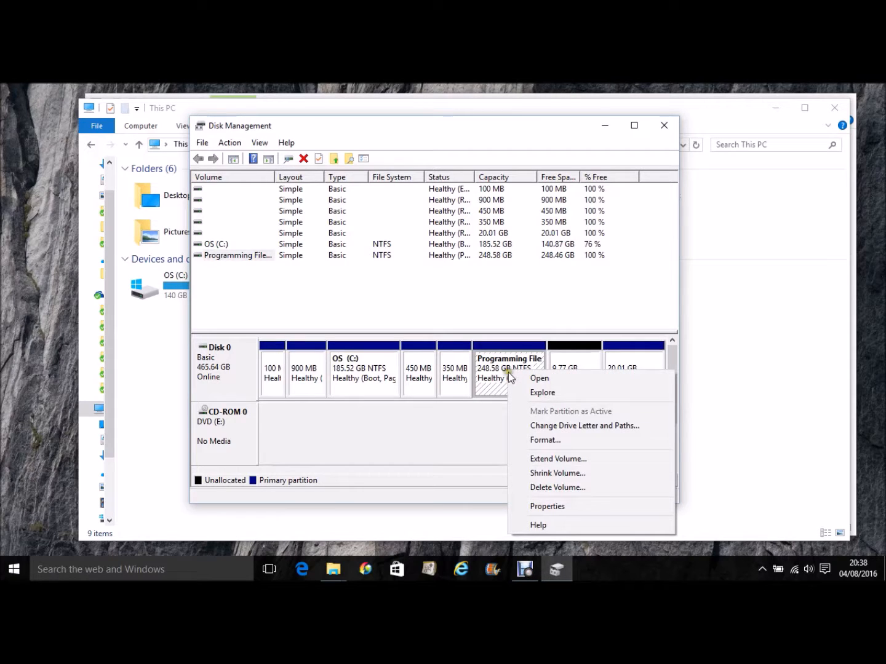
click(536, 460)
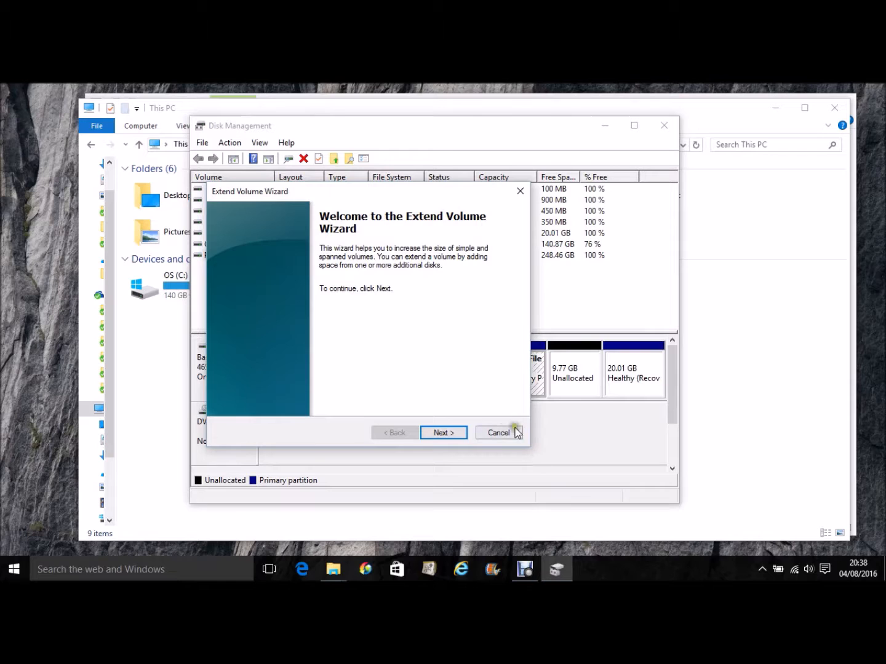
click(444, 433)
click(458, 296)
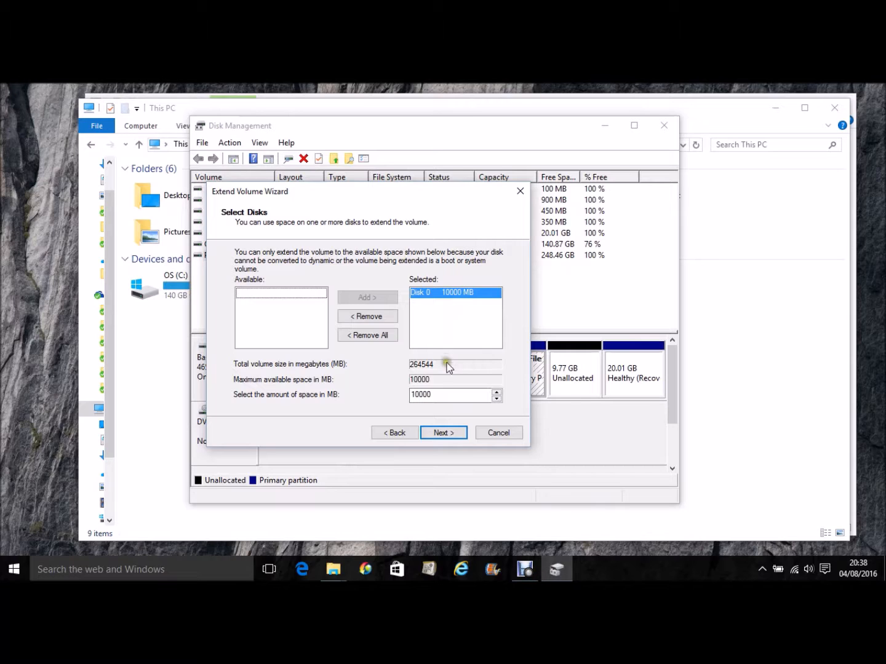
click(442, 433)
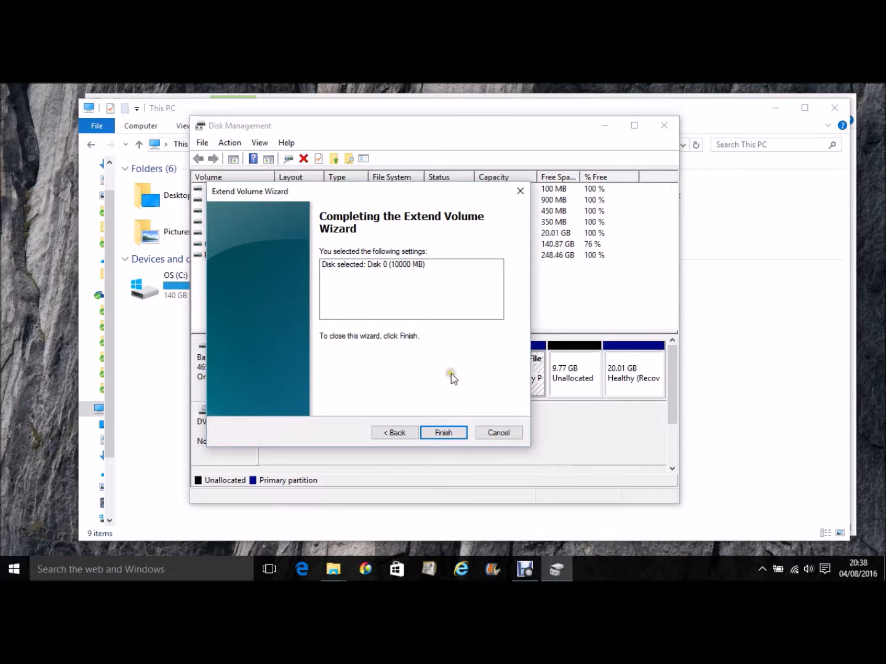
click(449, 434)
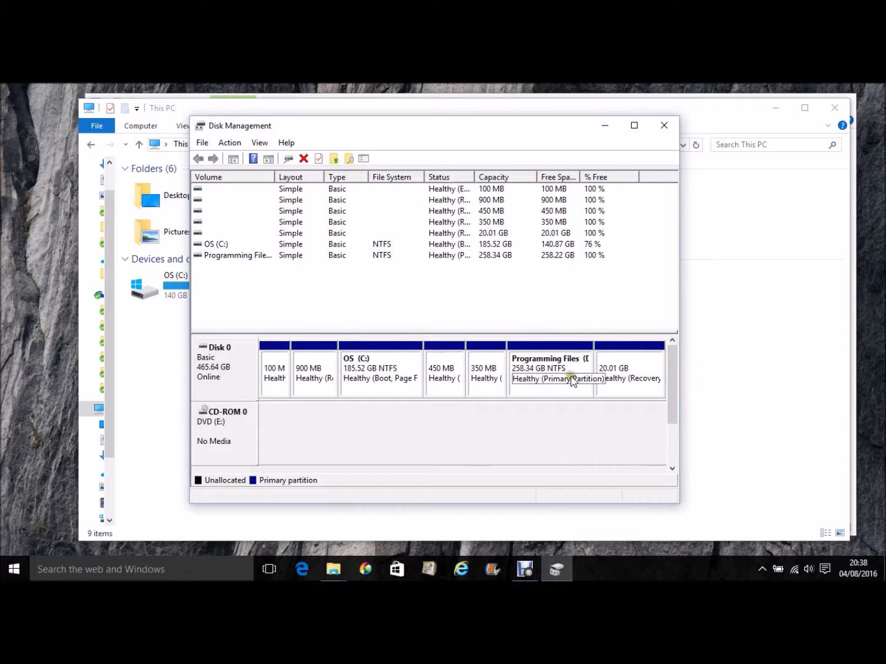
click(545, 428)
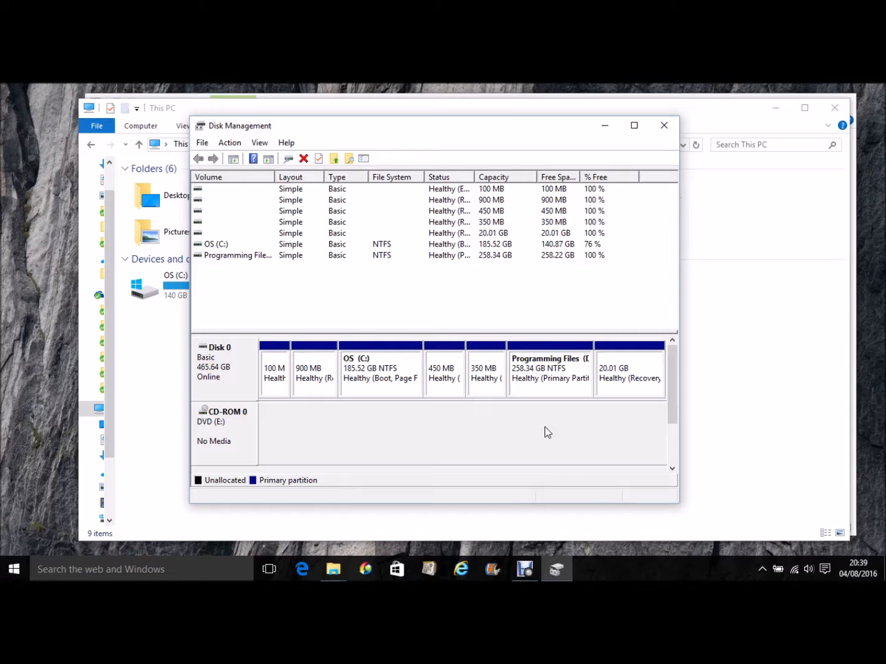
click(545, 426)
click(545, 423)
click(545, 423)
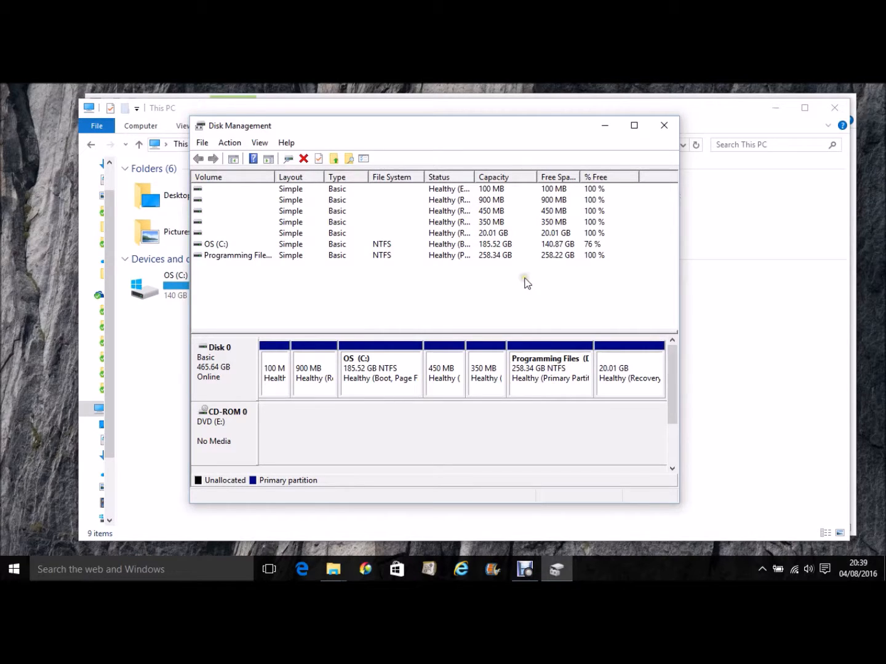